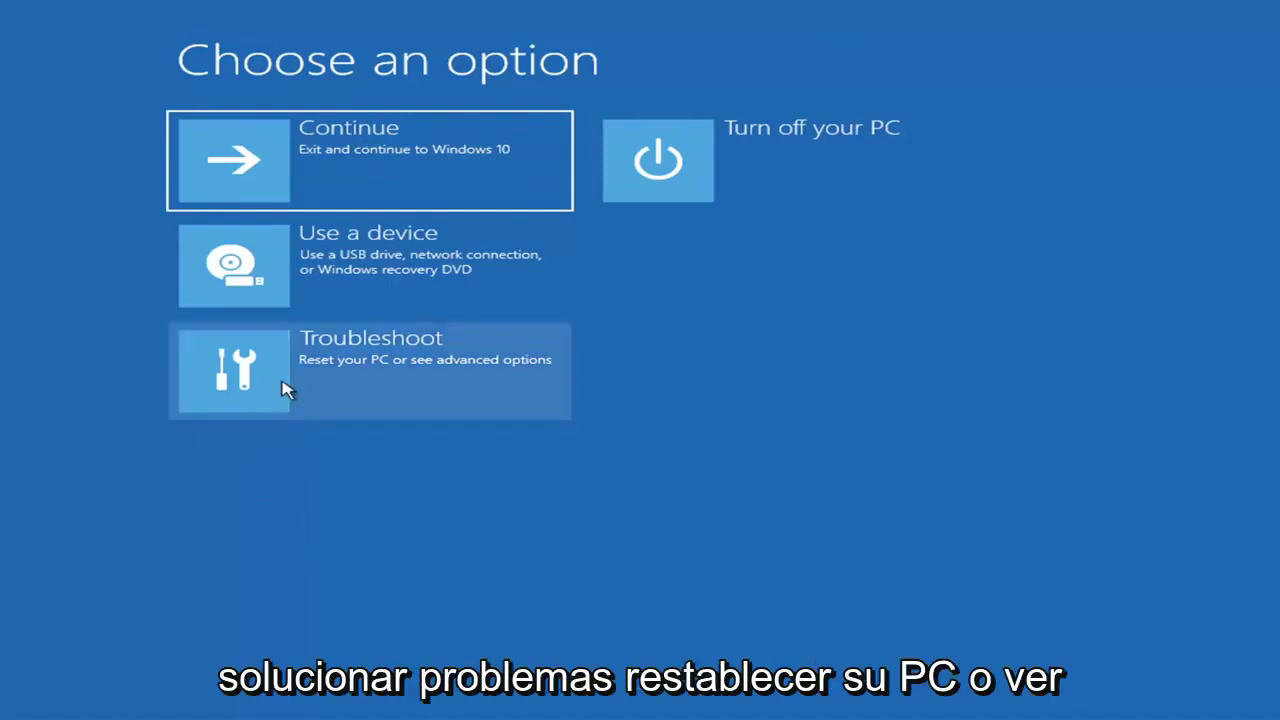
- Run Startup Repair from the advanced troubleshooting options
click(478, 380)
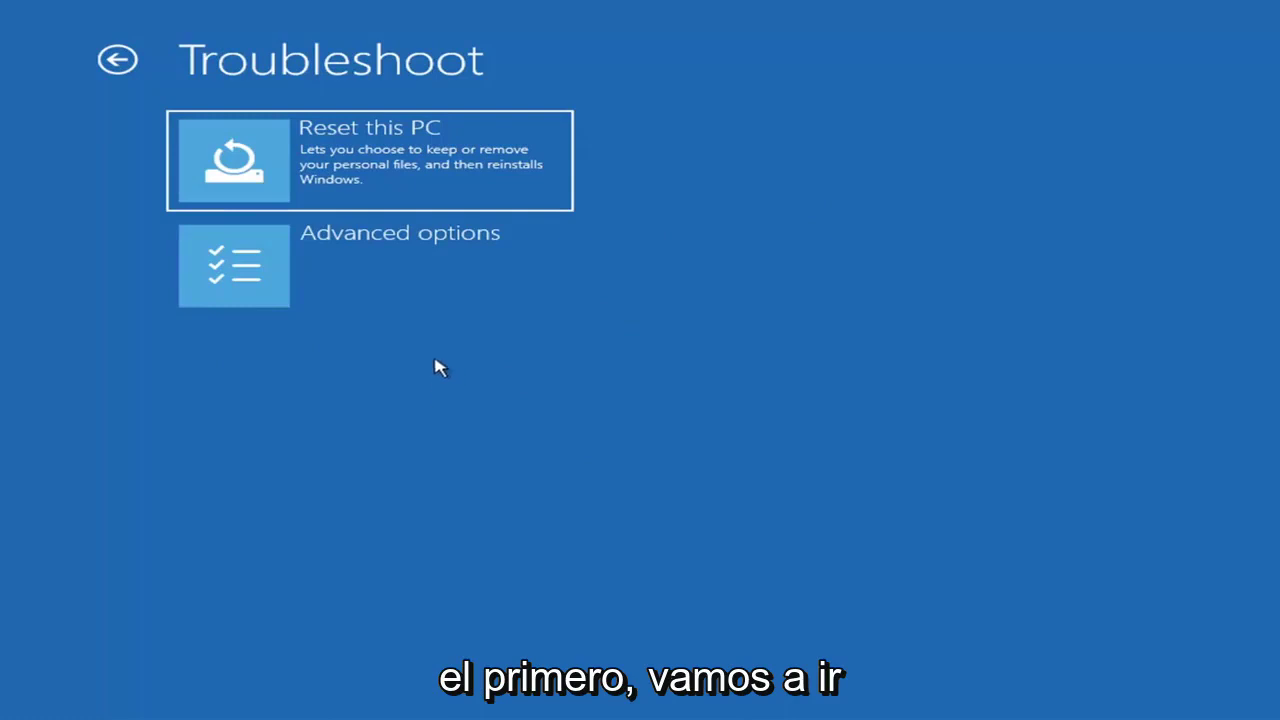
click(402, 275)
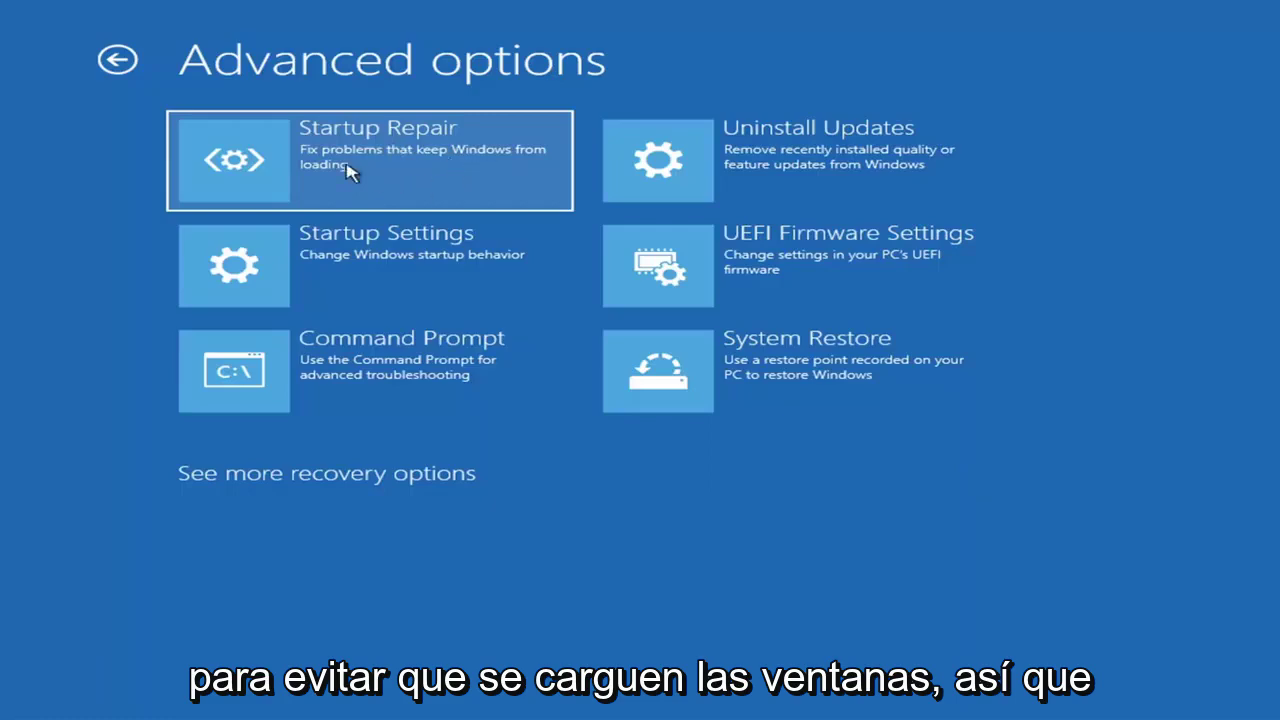
click(360, 175)
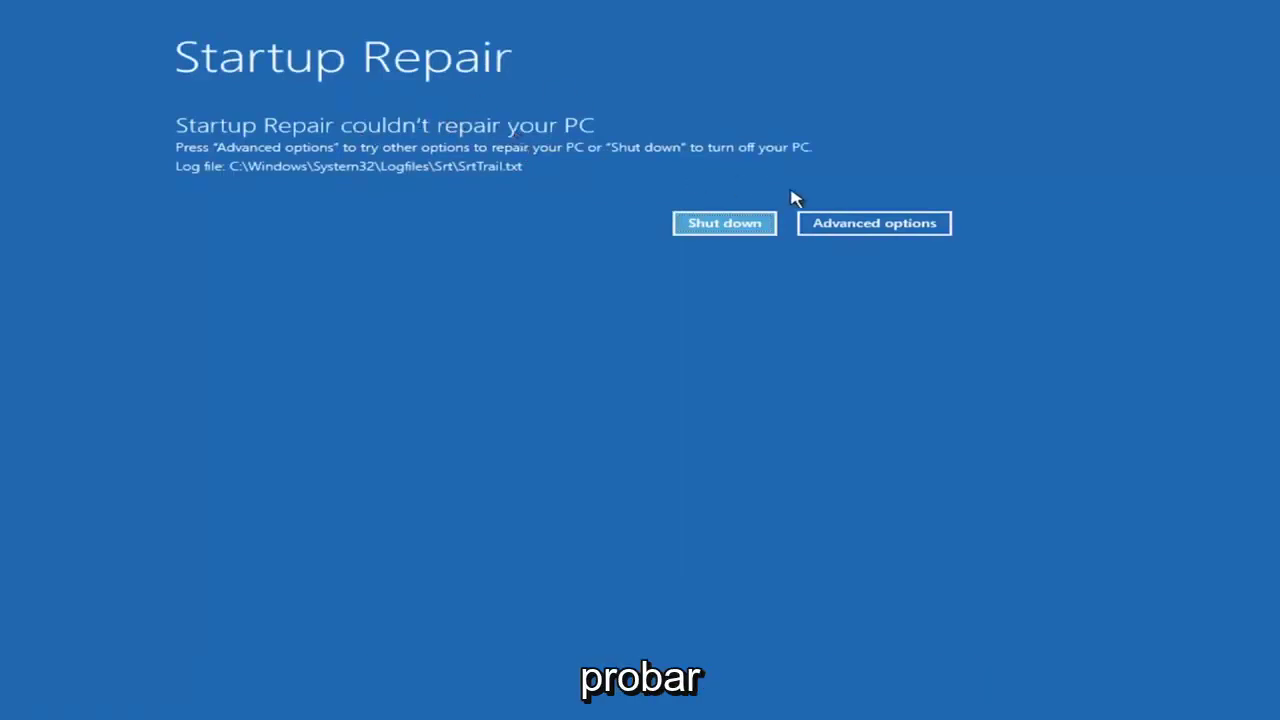
- Return to the advanced troubleshooting options and review the Startup Settings and Uninstall Updates pages
click(894, 222)
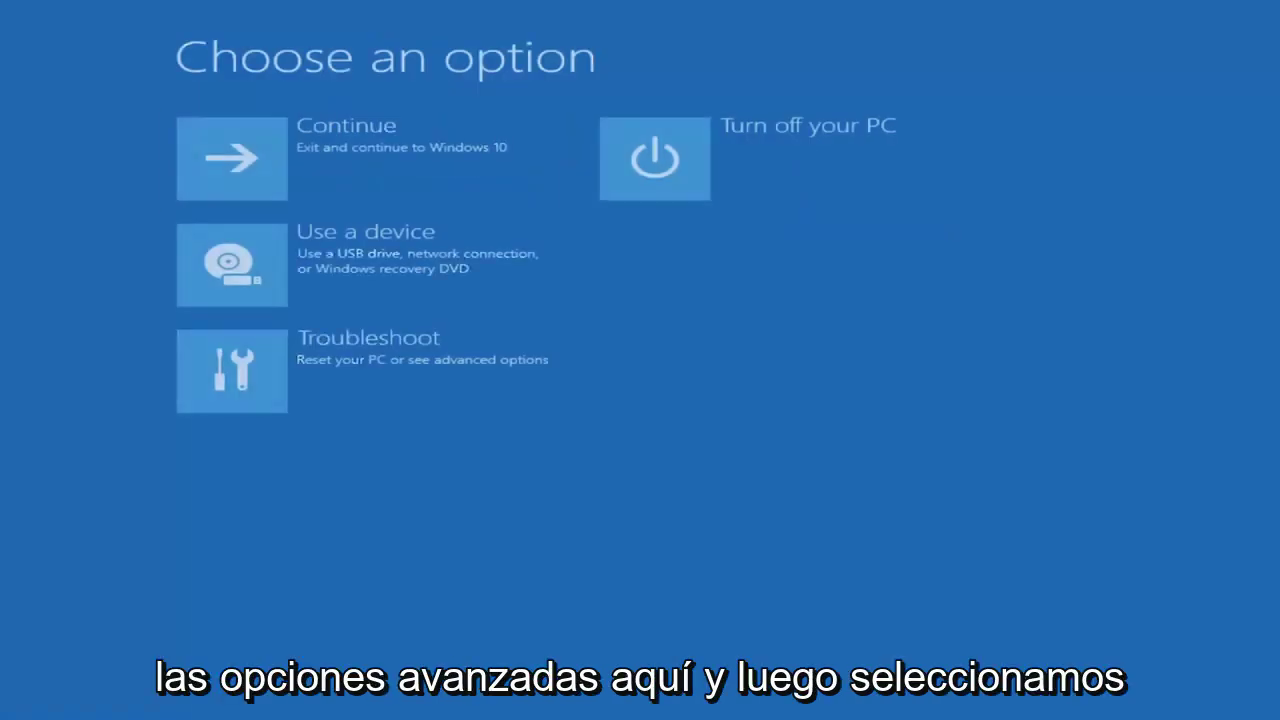
click(394, 372)
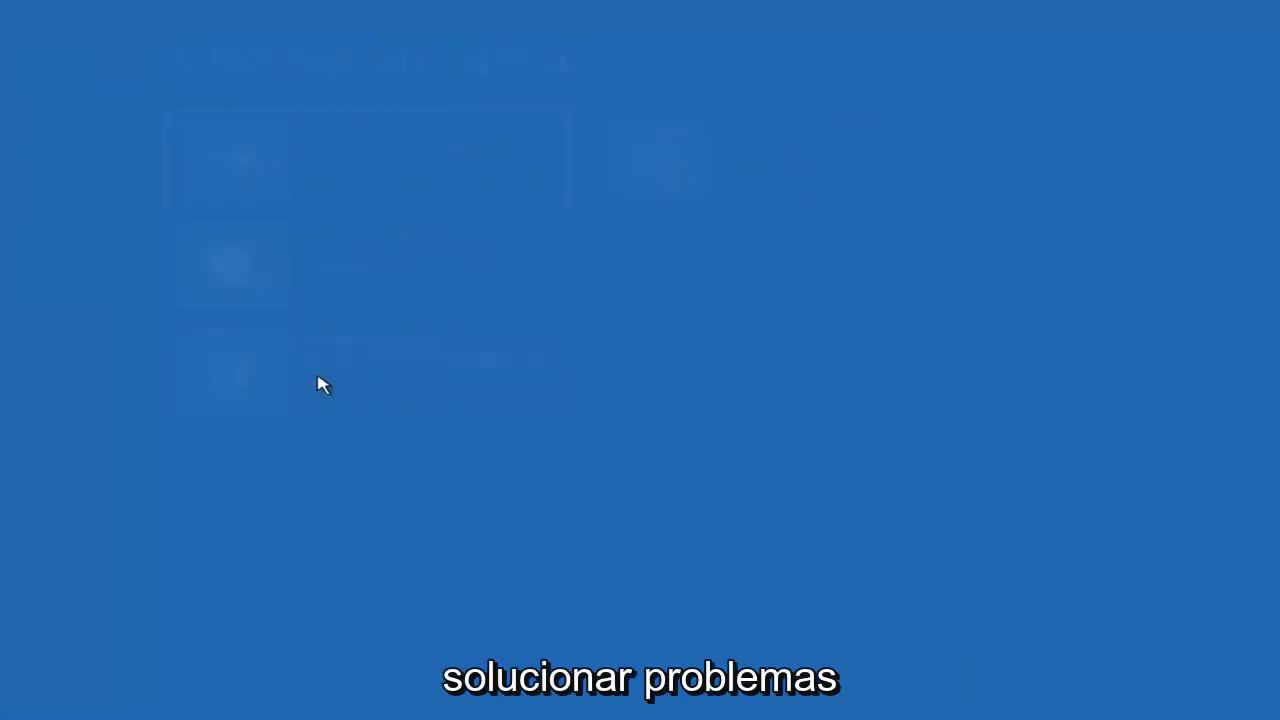
click(335, 281)
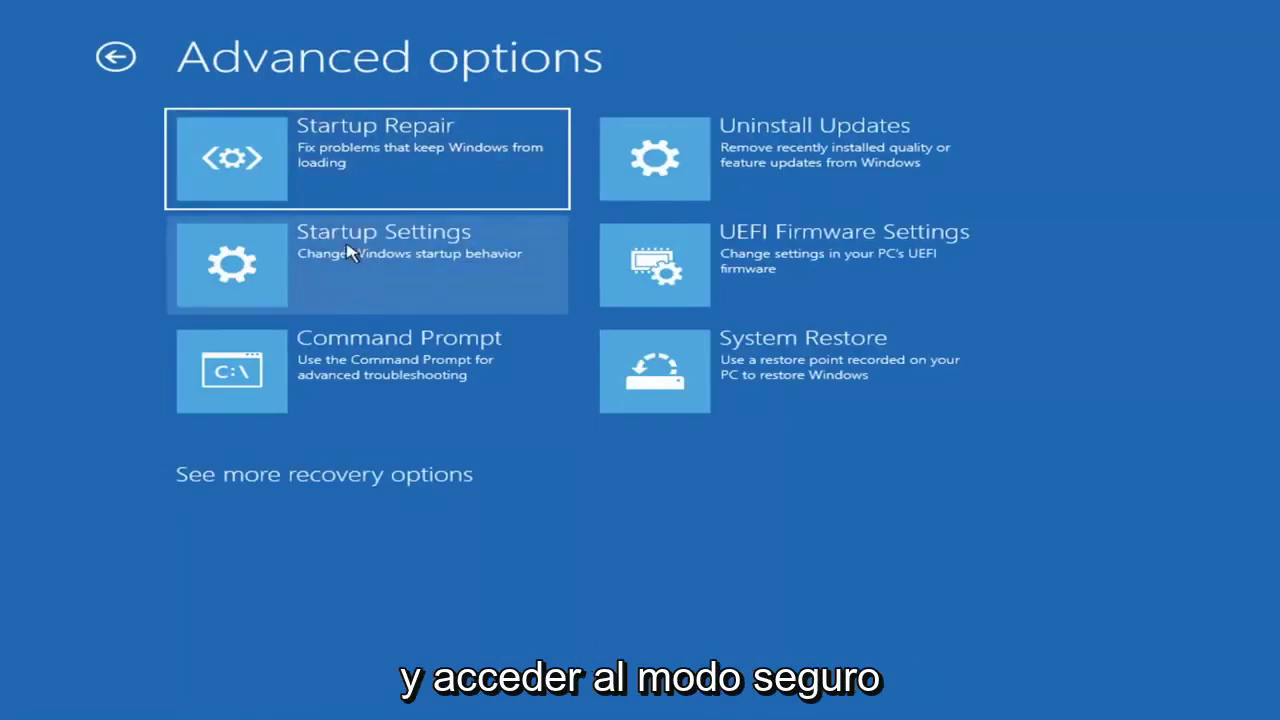
click(331, 264)
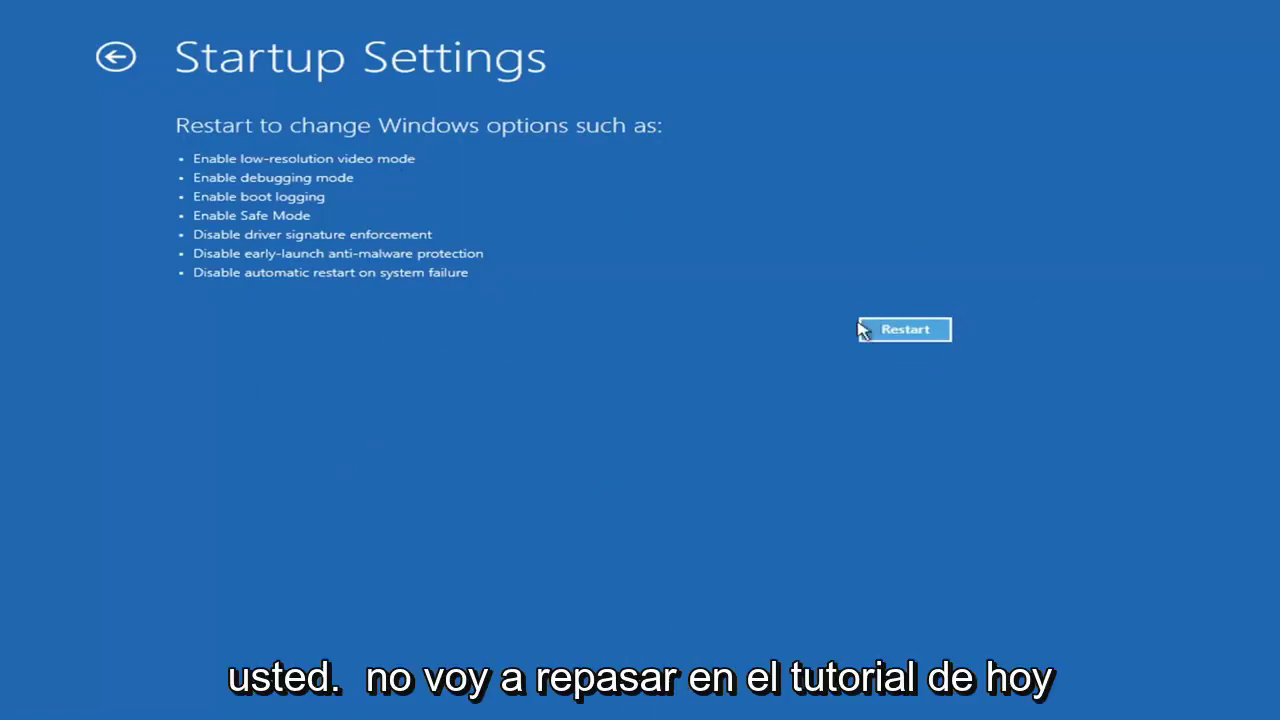
click(925, 330)
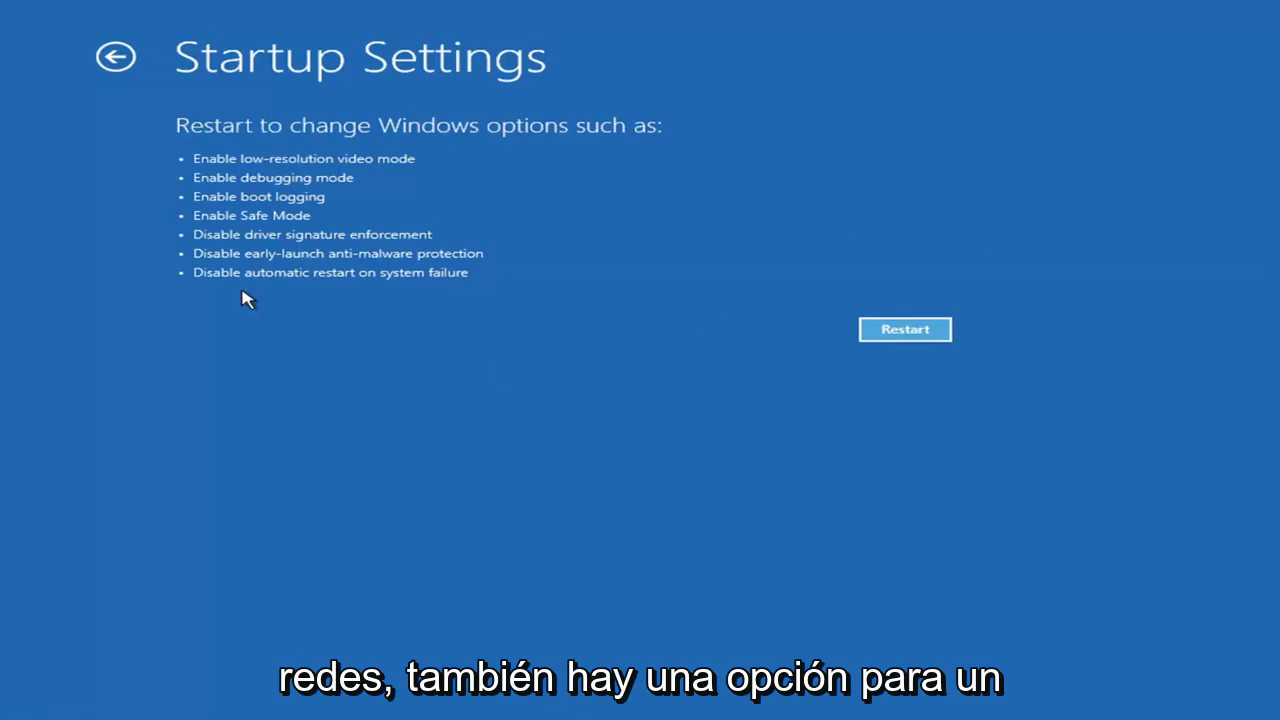
click(112, 57)
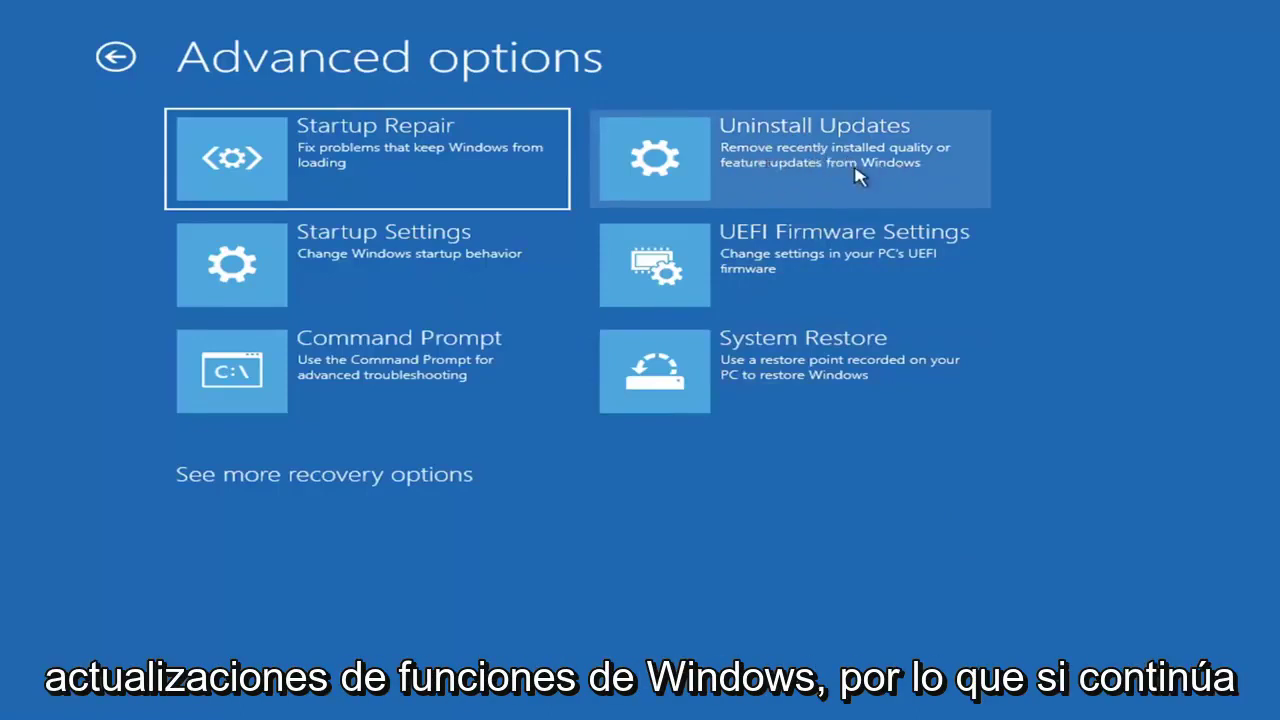
click(746, 165)
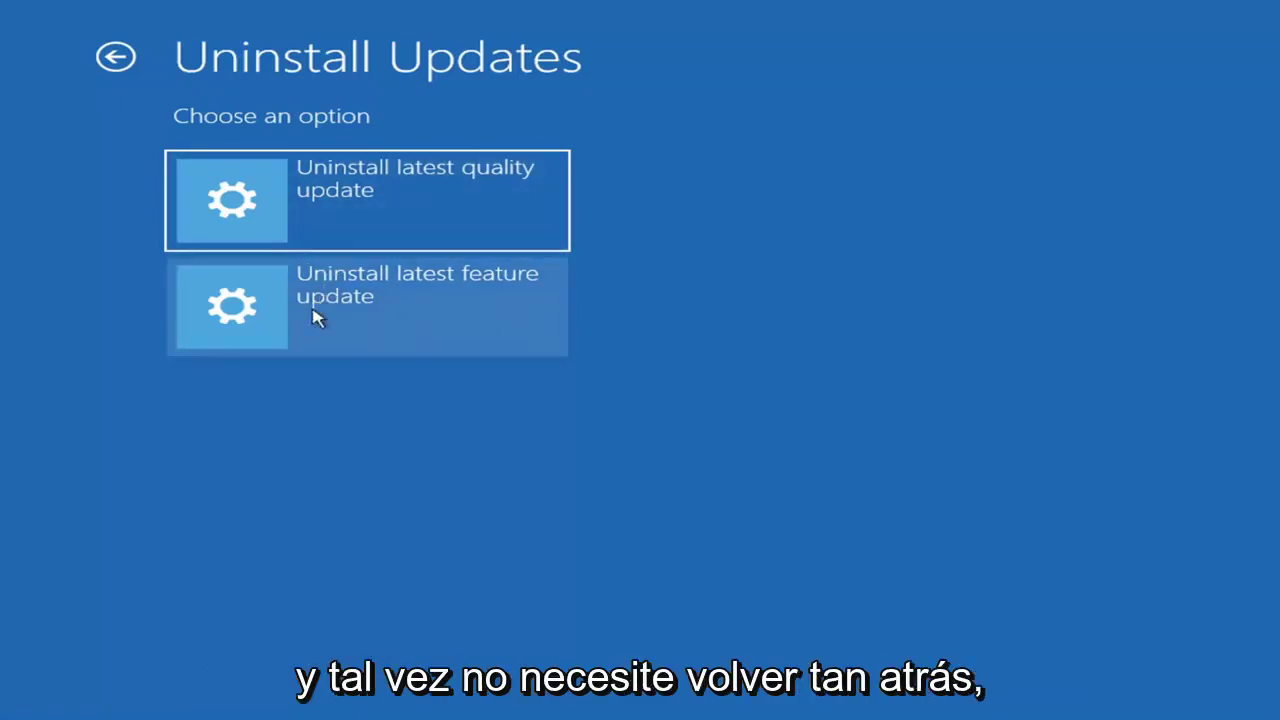
click(131, 50)
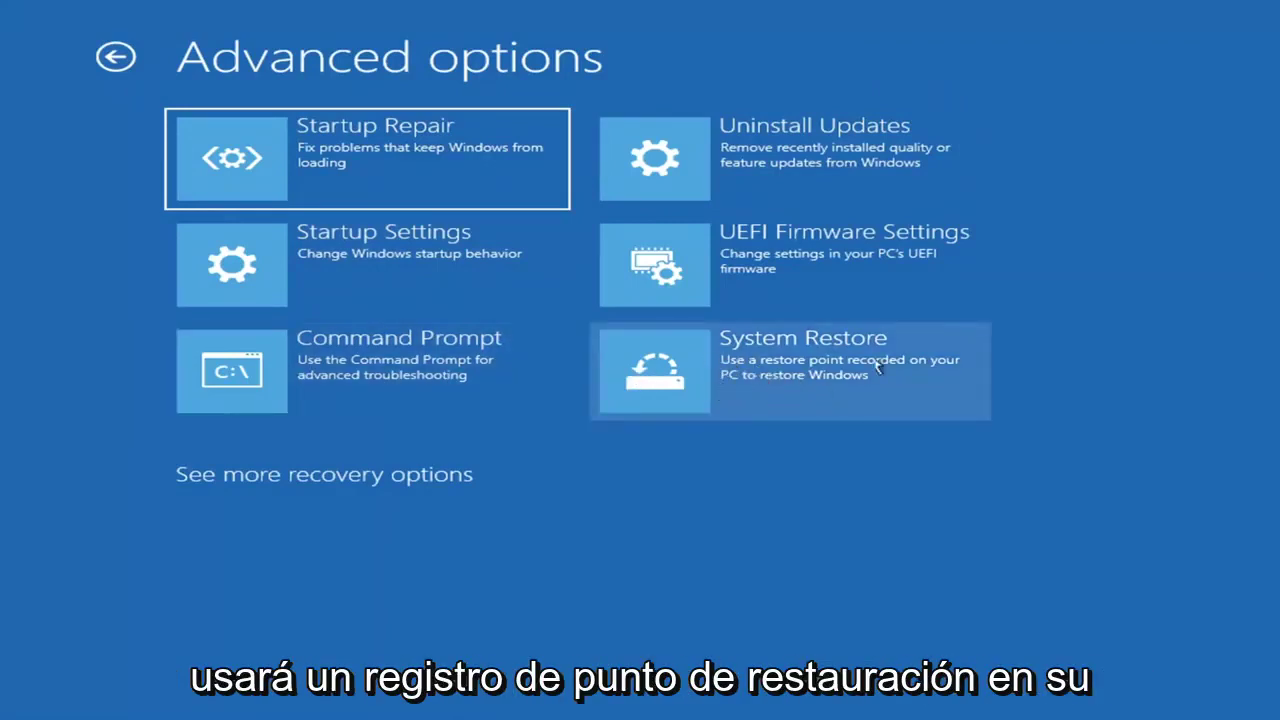
- Restore the system to the manual "Before Updates" restore point of 7/9/2021 12:37:05 PM and restart the computer
click(832, 386)
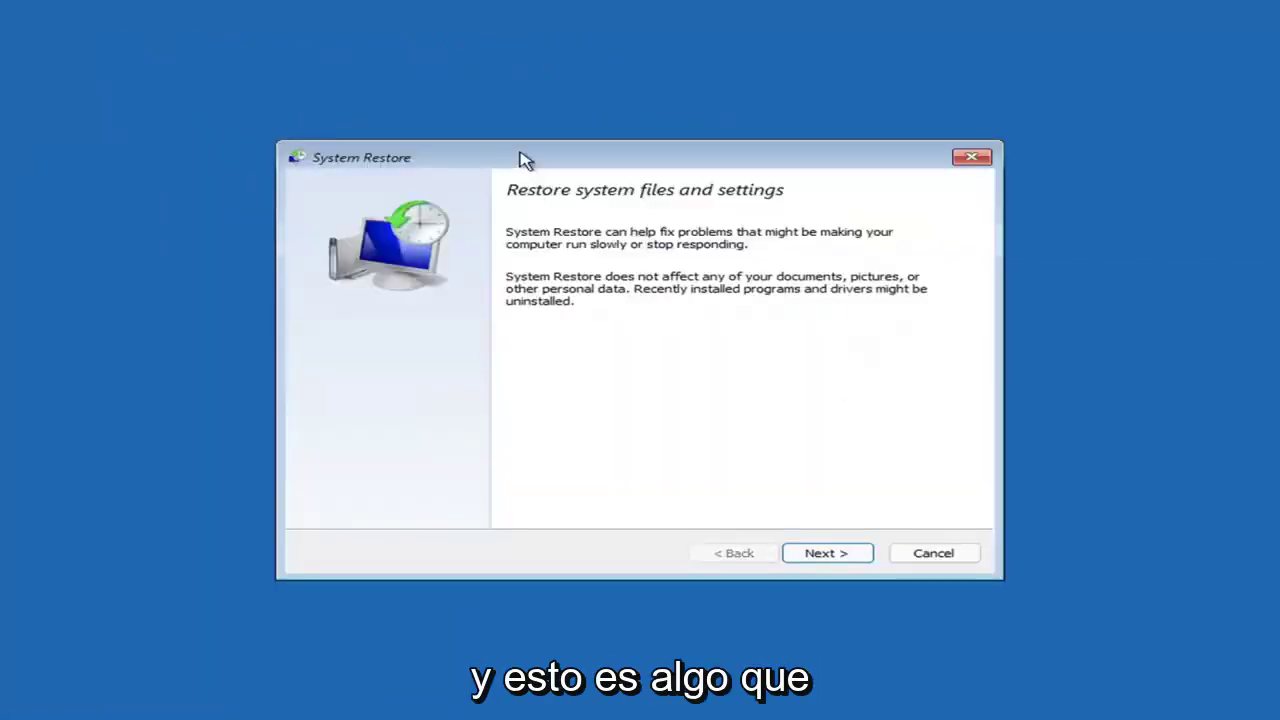
click(818, 553)
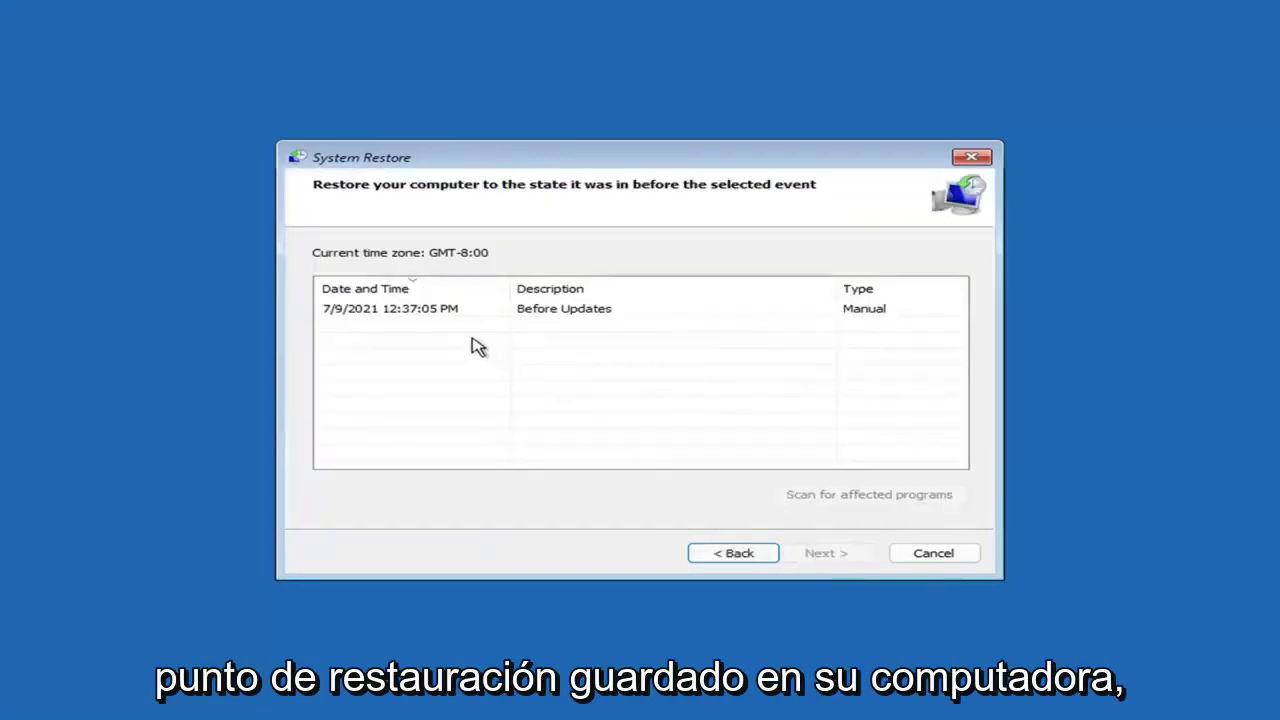
click(392, 312)
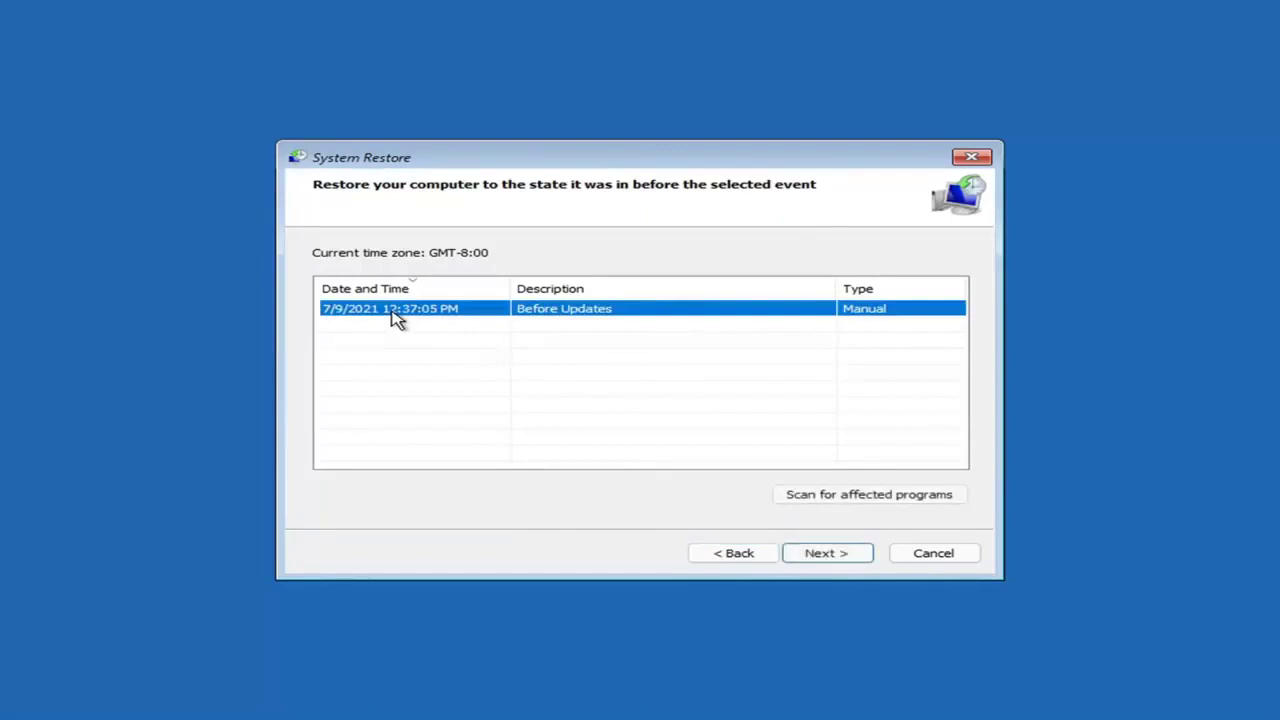
click(840, 557)
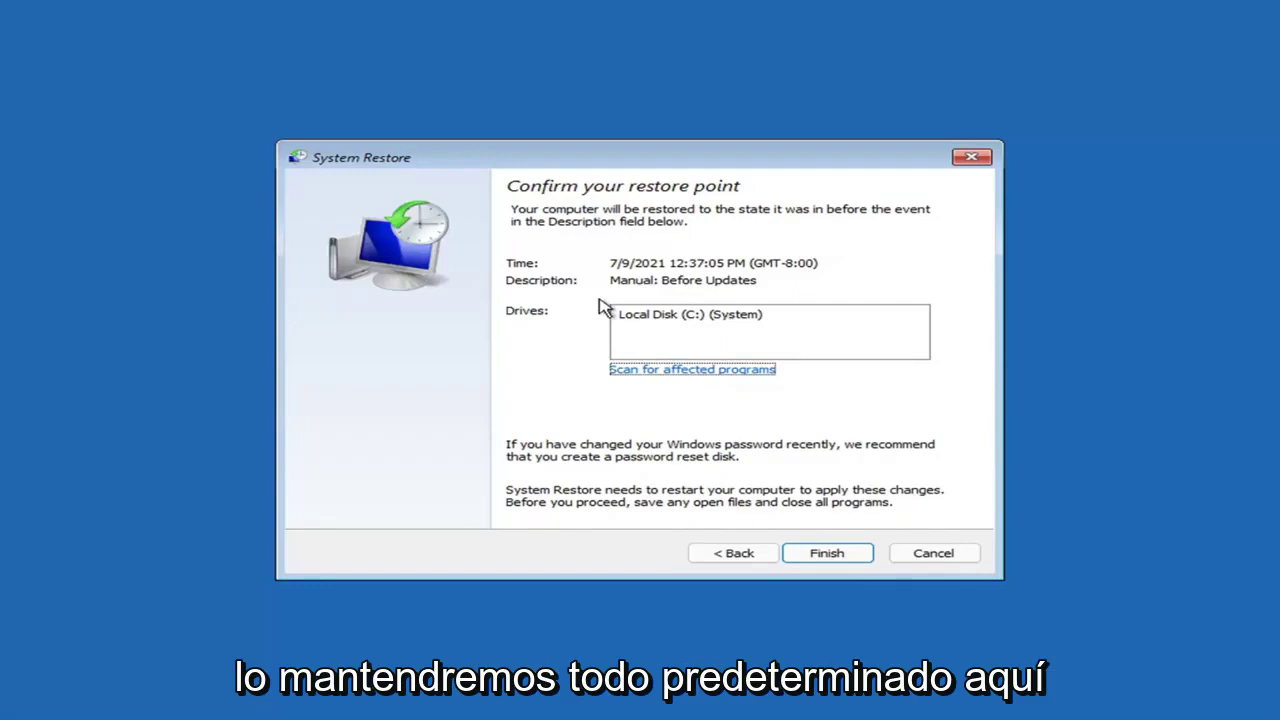
click(829, 558)
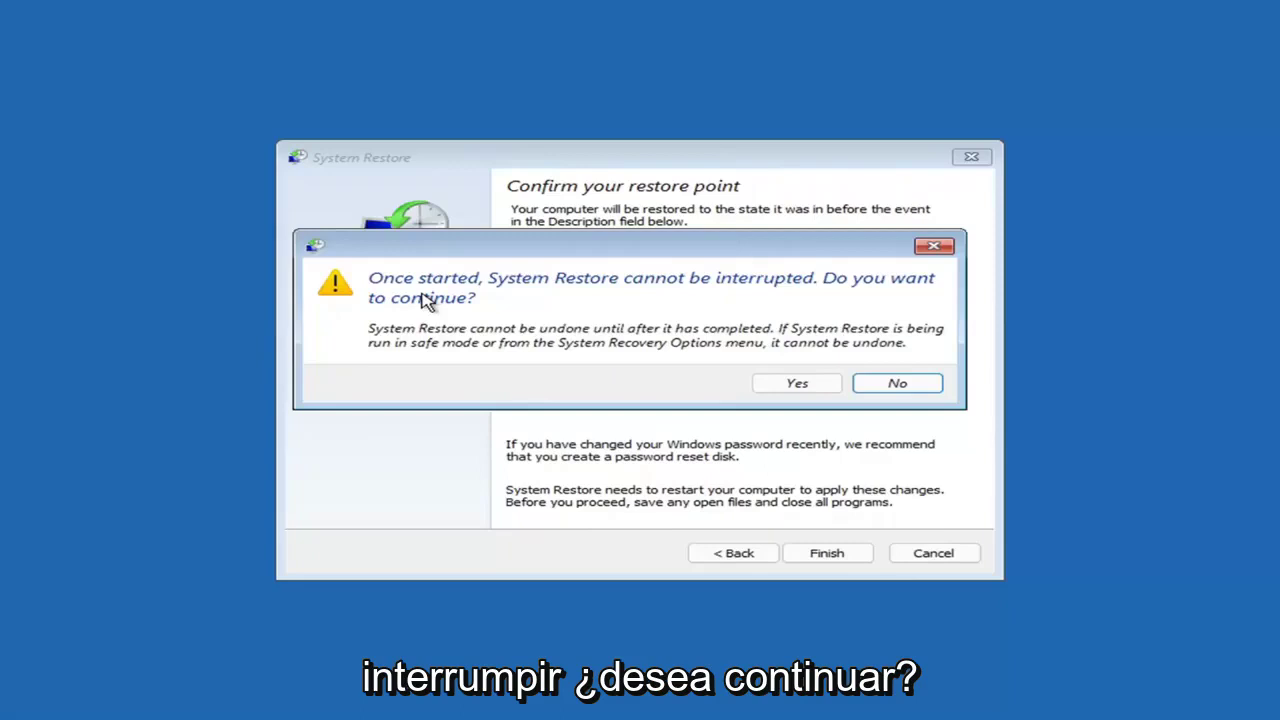
click(798, 390)
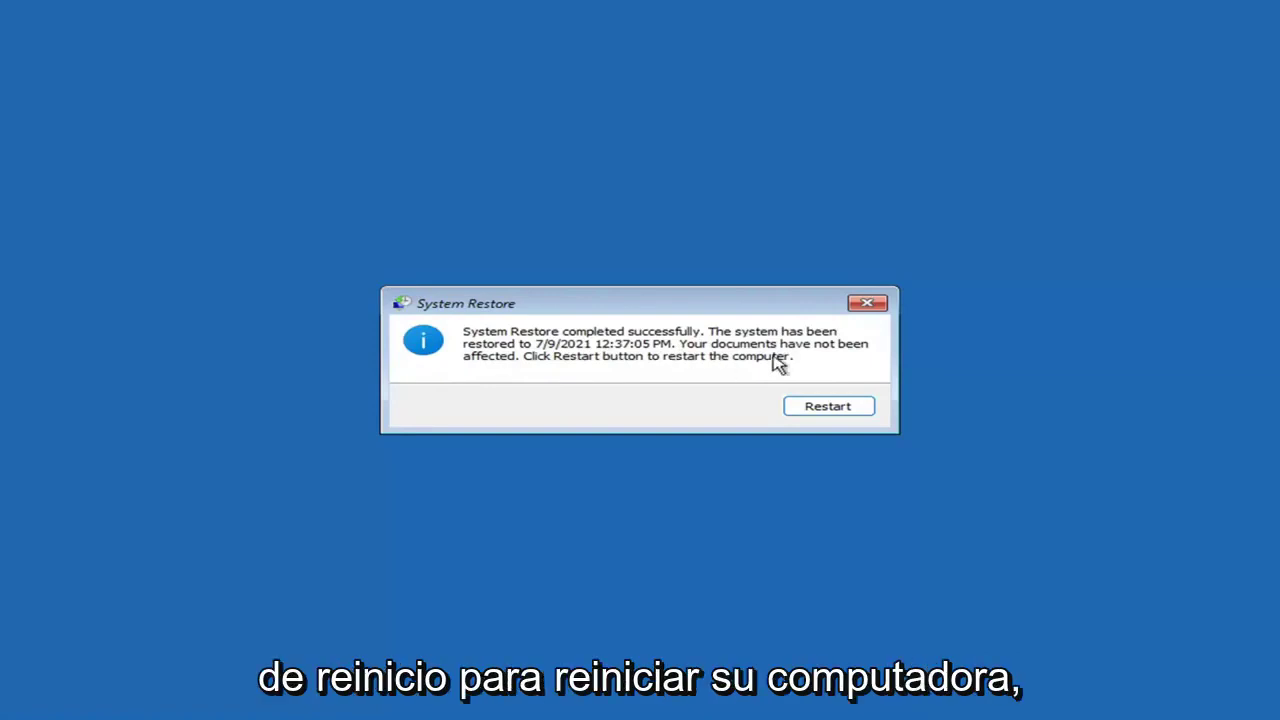
click(820, 410)
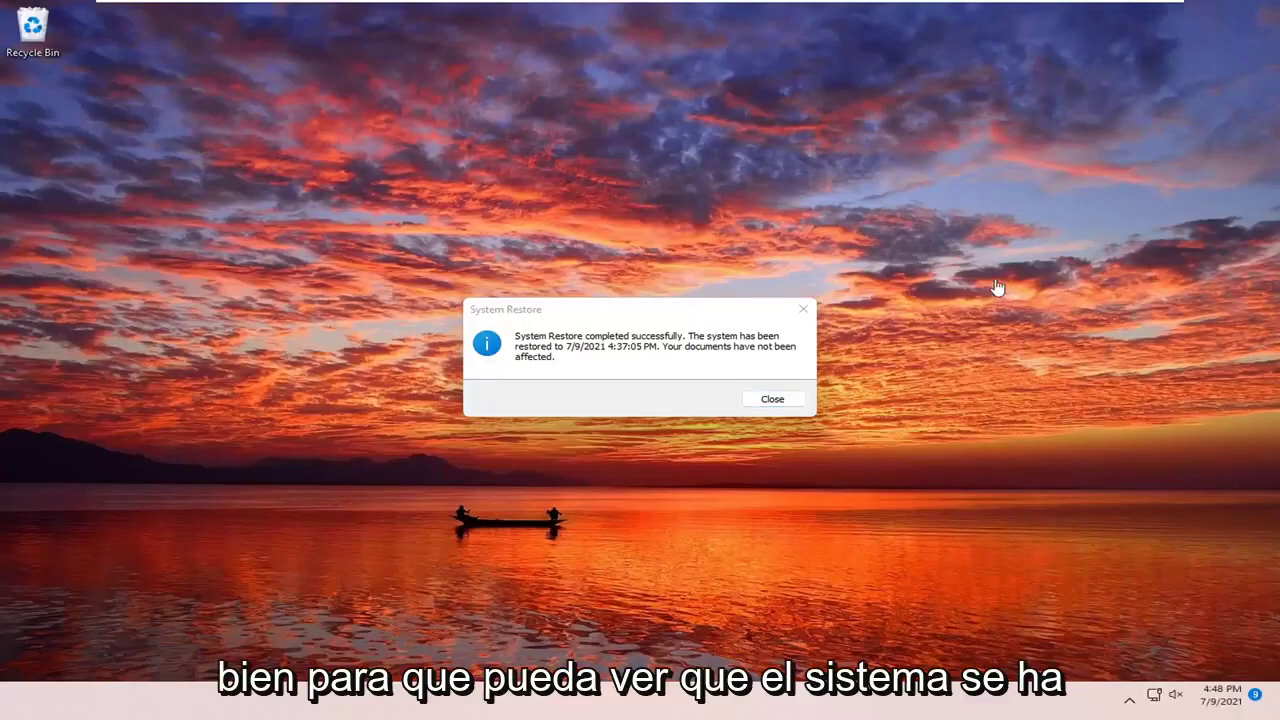
click(803, 309)
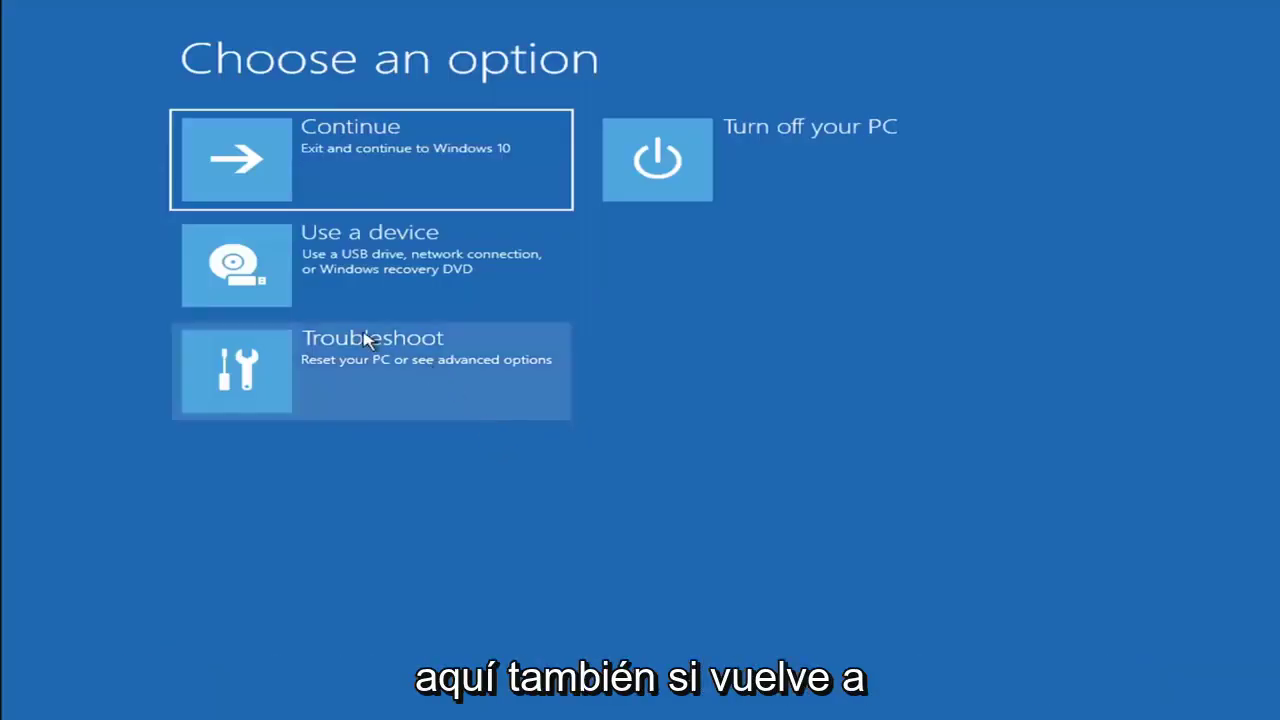
- Review the Reset this PC choices under Troubleshoot and return to the main recovery options
click(372, 378)
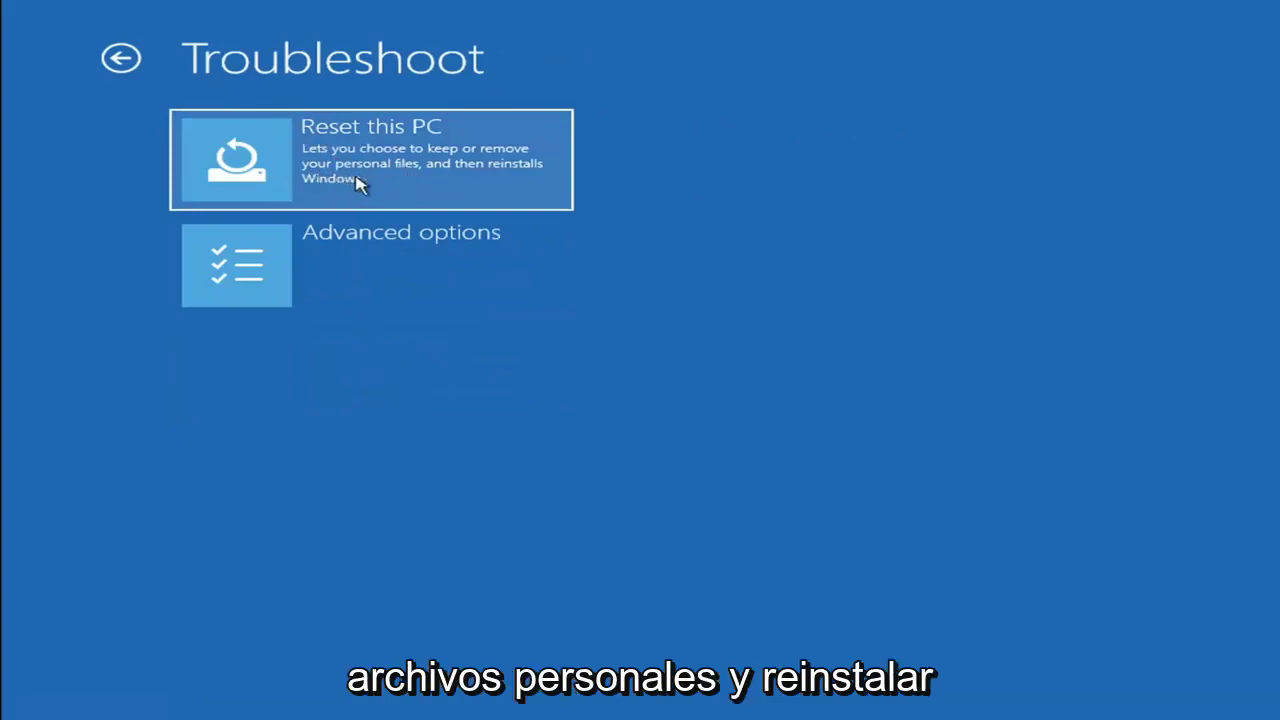
click(420, 184)
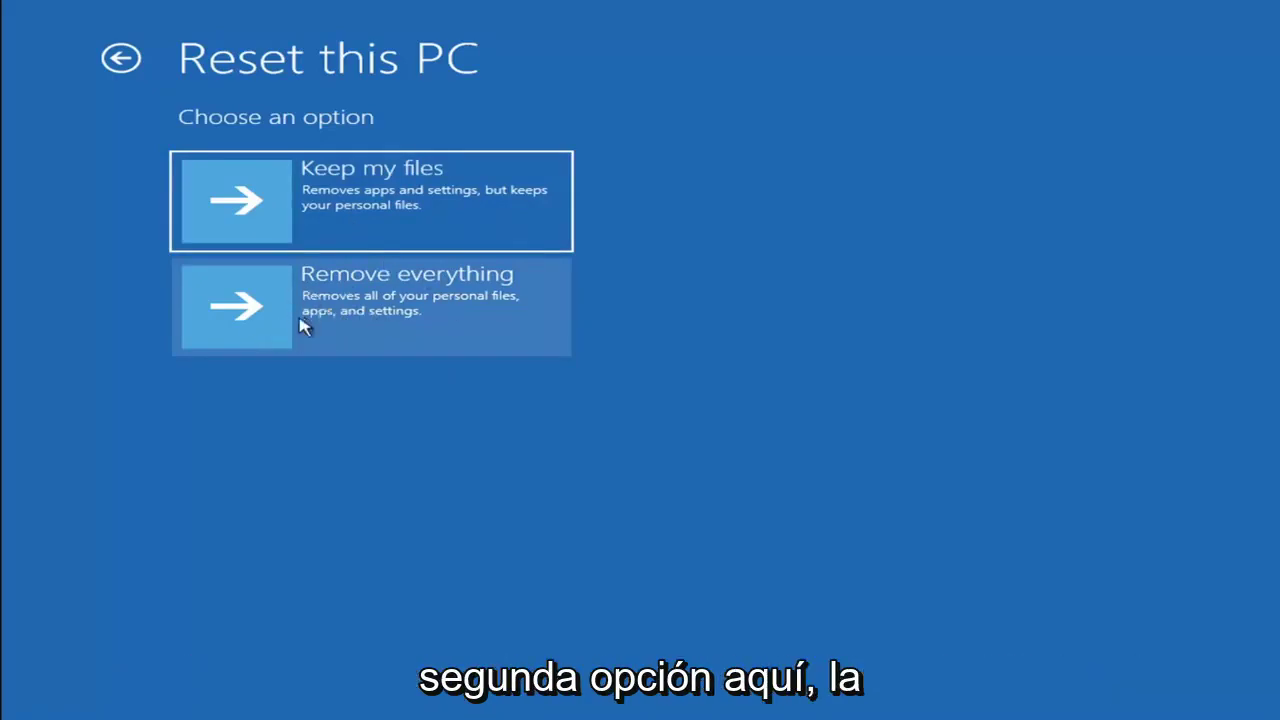
click(358, 187)
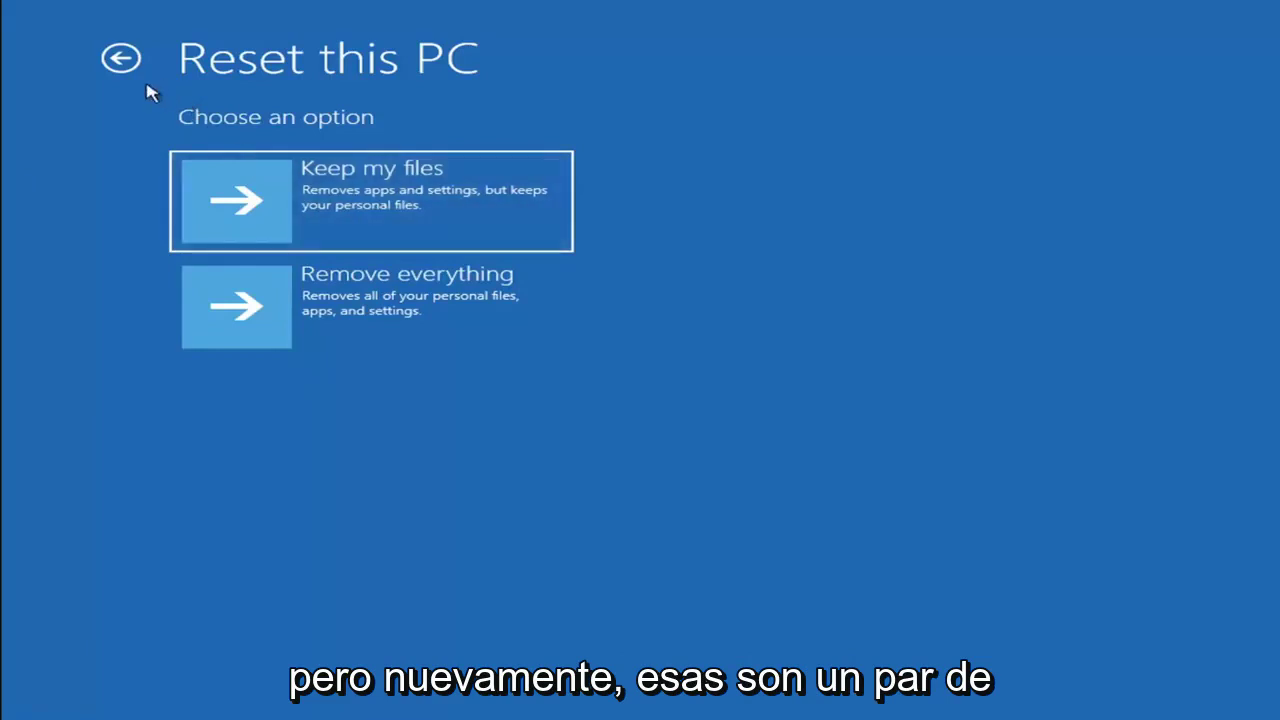
click(122, 60)
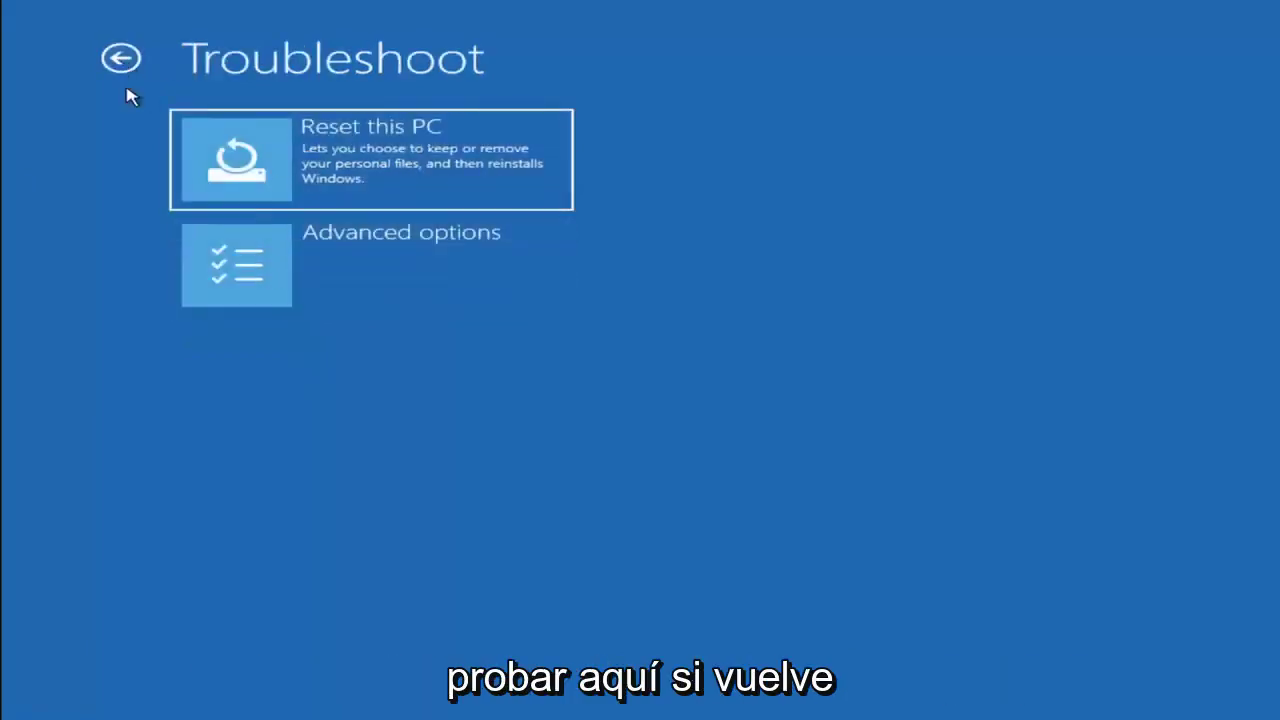
click(122, 60)
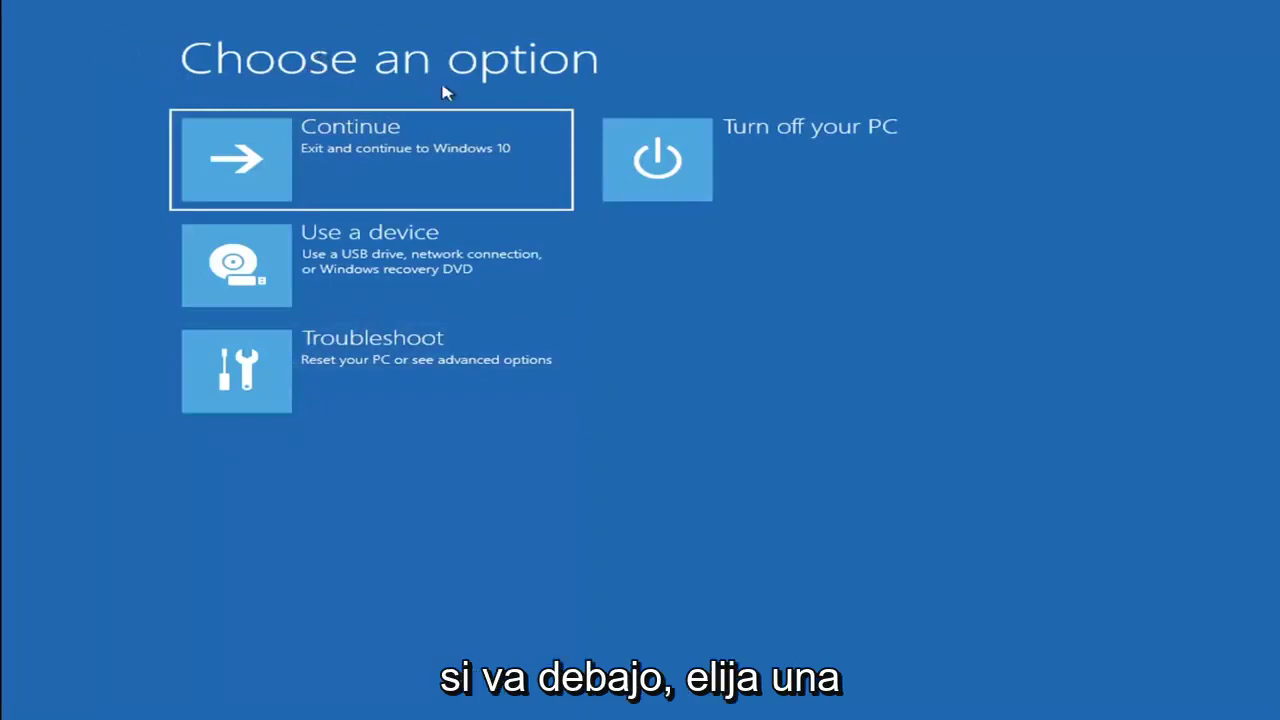
- Open the recovery Command Prompt and list the contents of the C: drive with dir
click(390, 378)
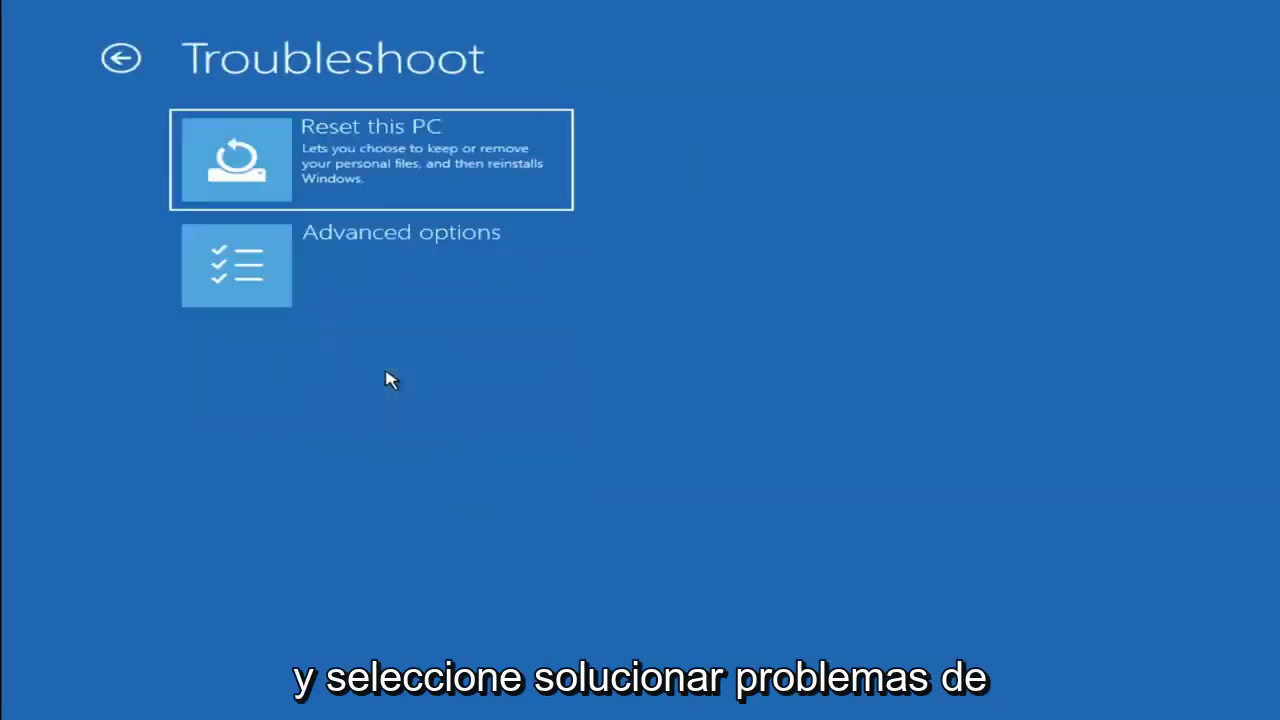
click(380, 277)
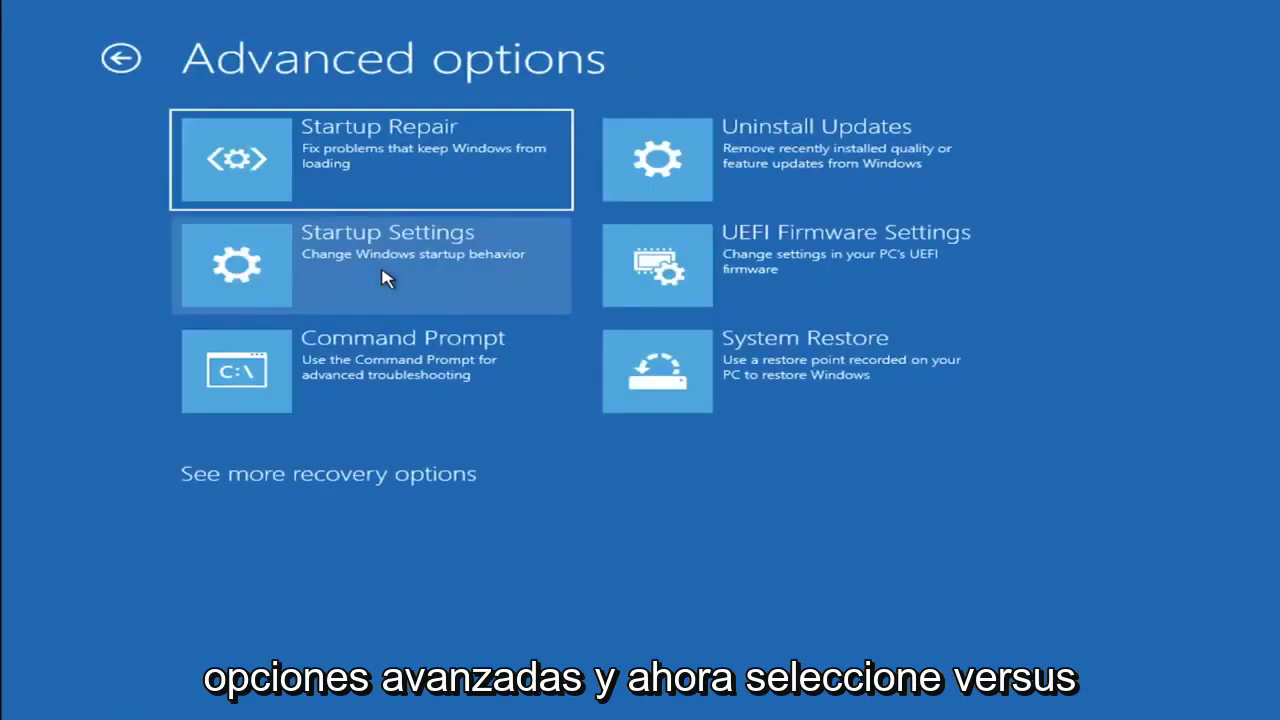
click(305, 382)
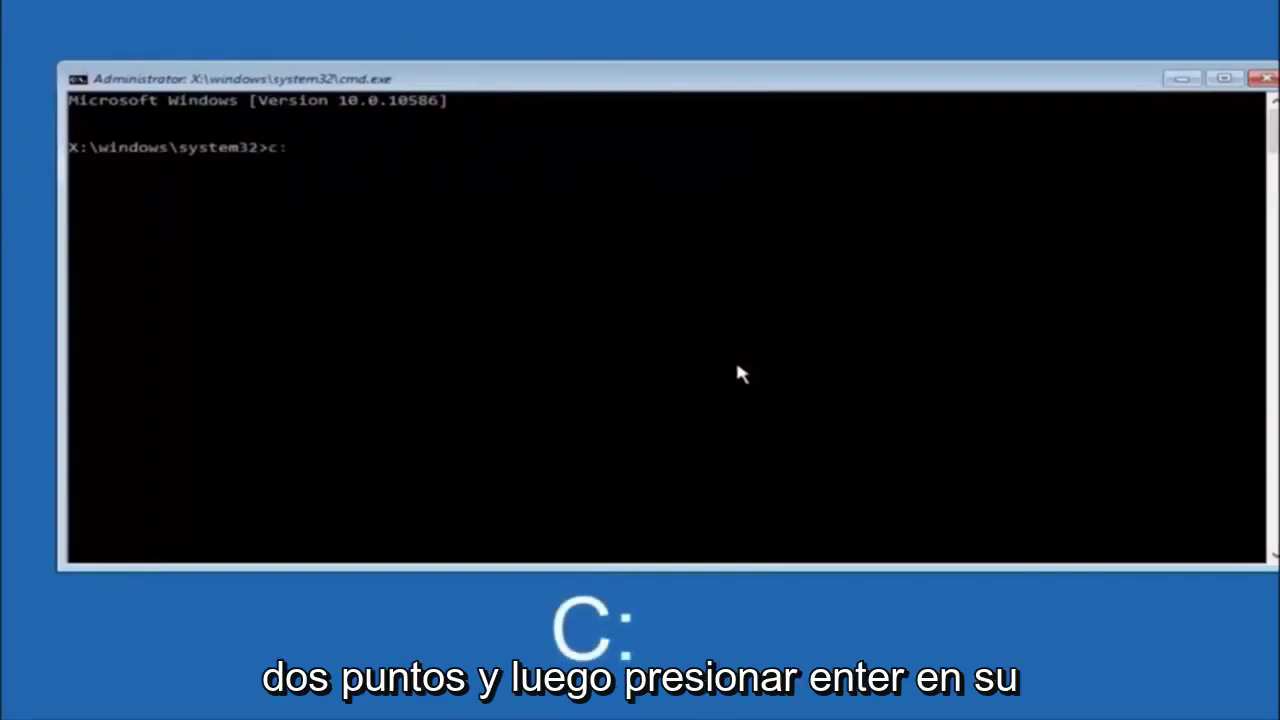
key(Return)
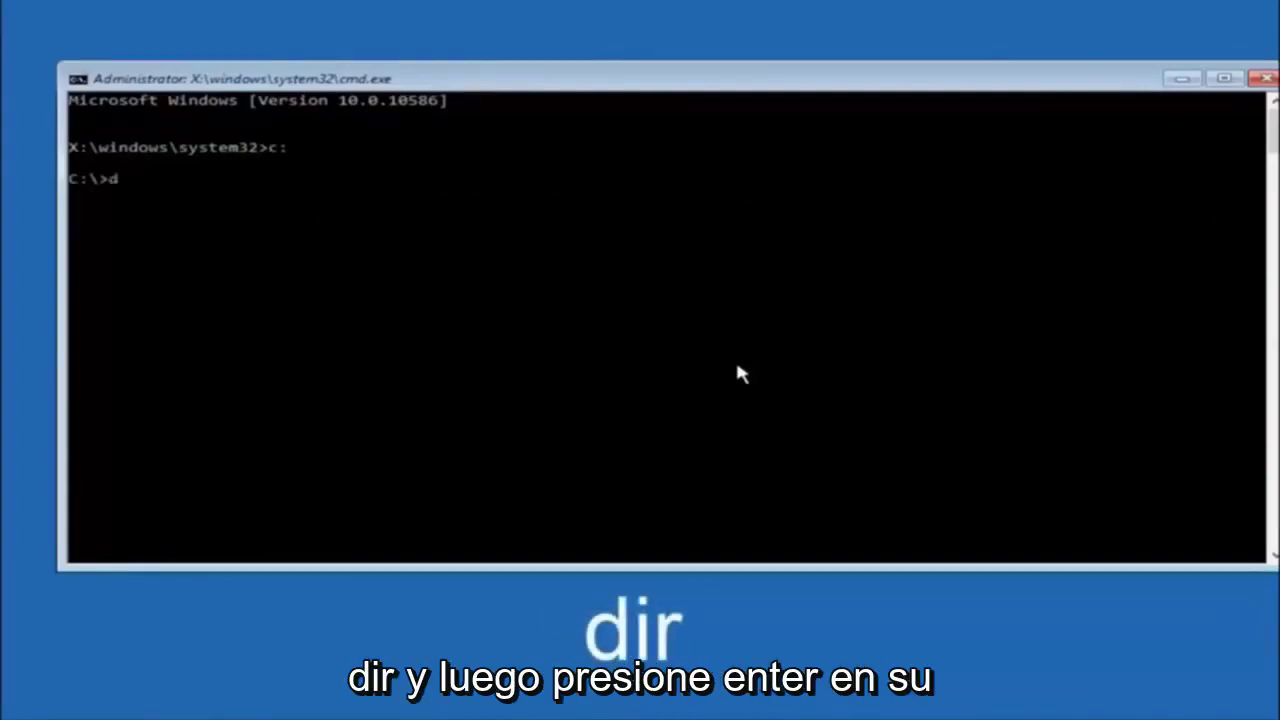
text(ir)
key(Return)
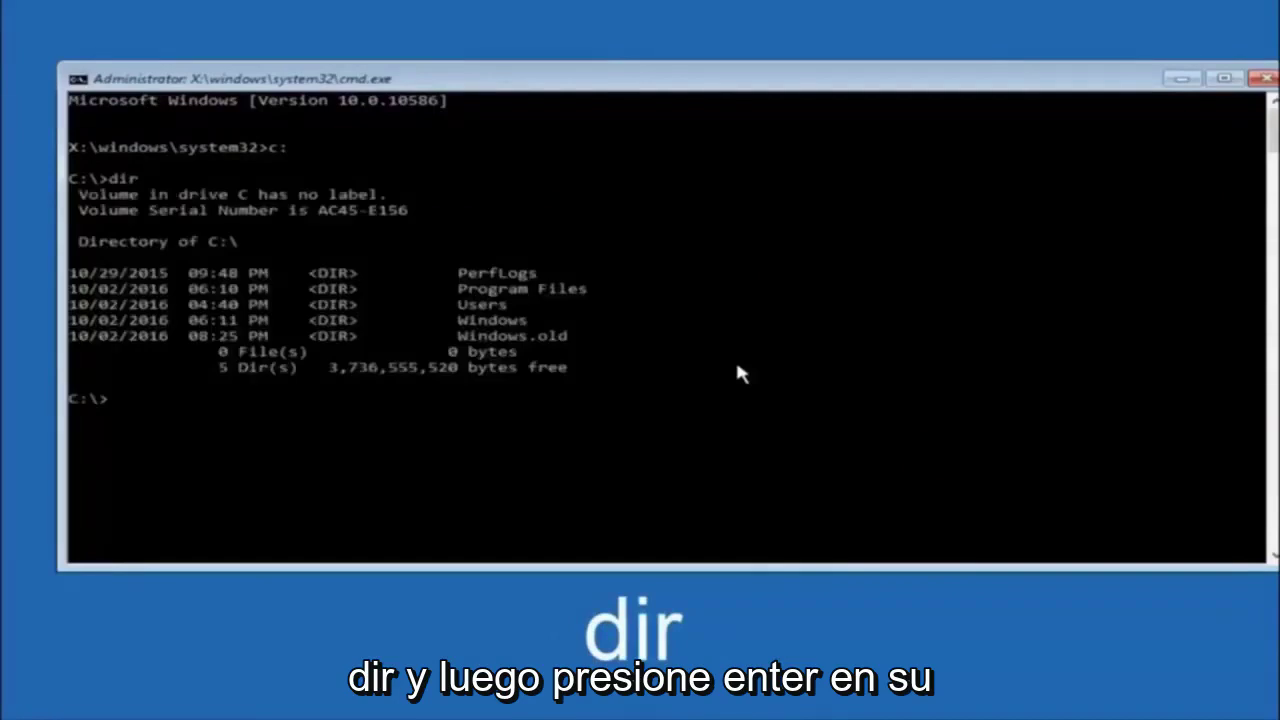
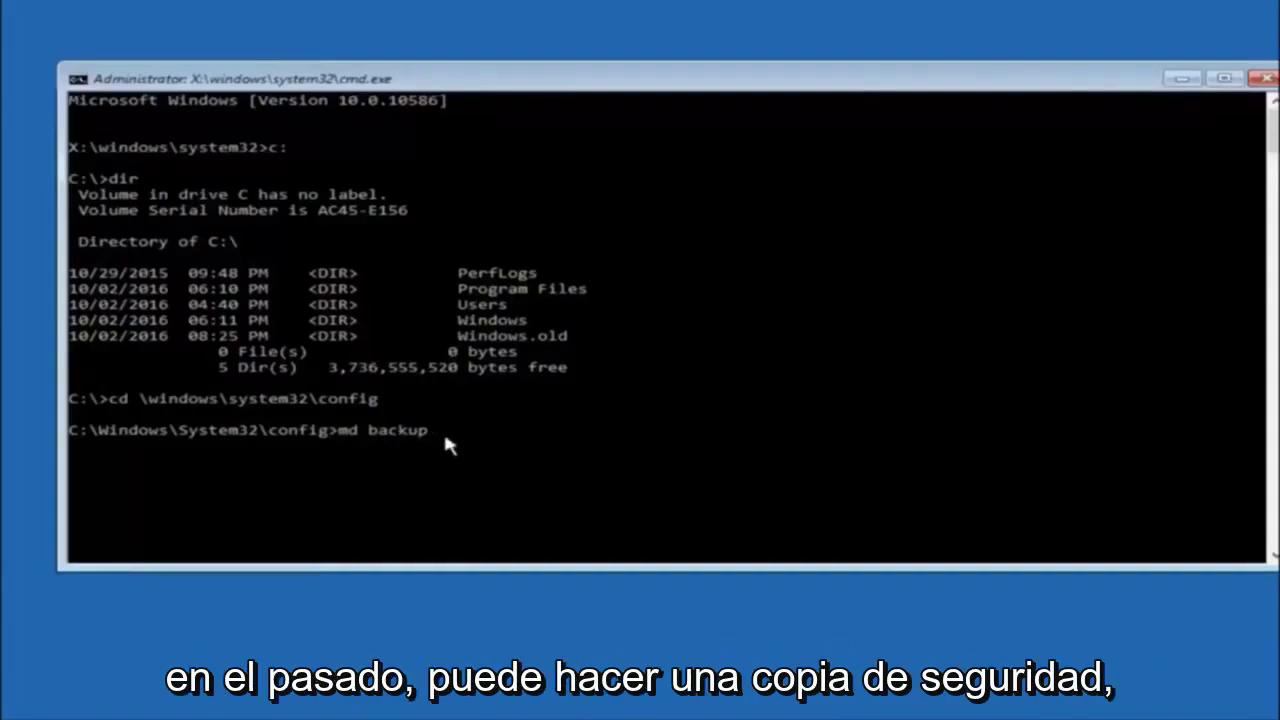
- Create a directory named backup inside C:\Windows\System32\config with the md command
text(1)
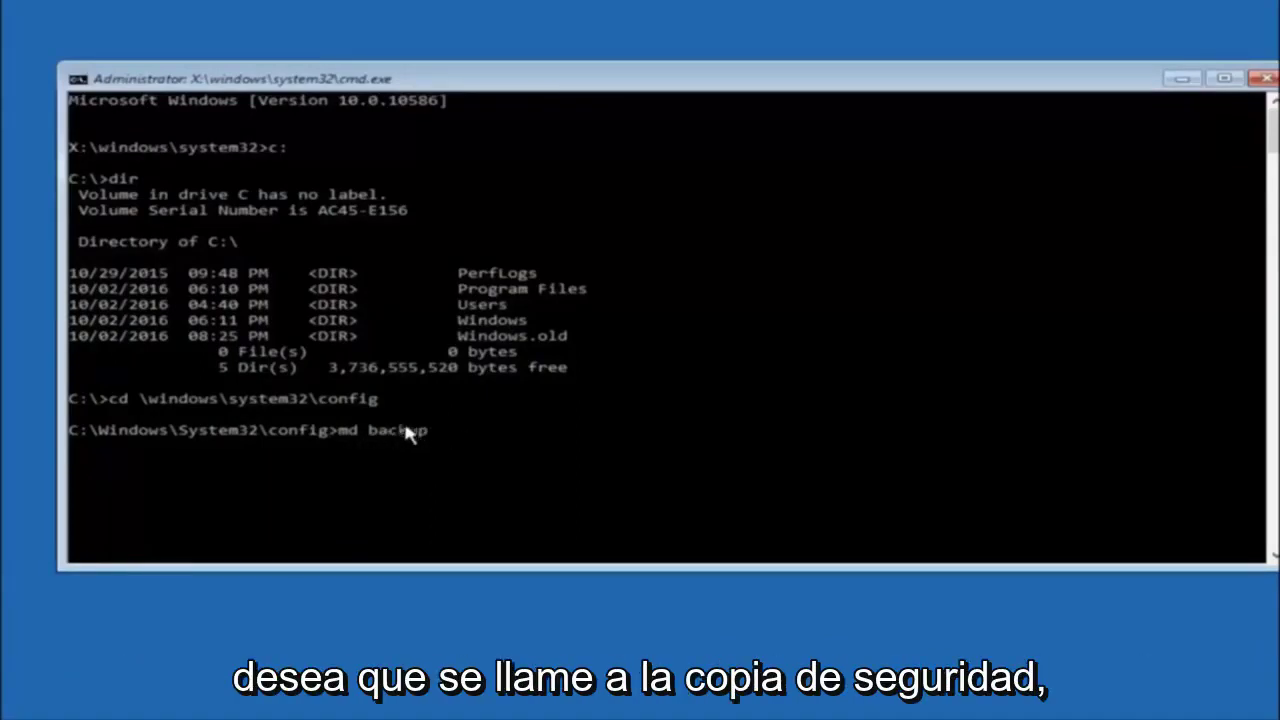
key(Return)
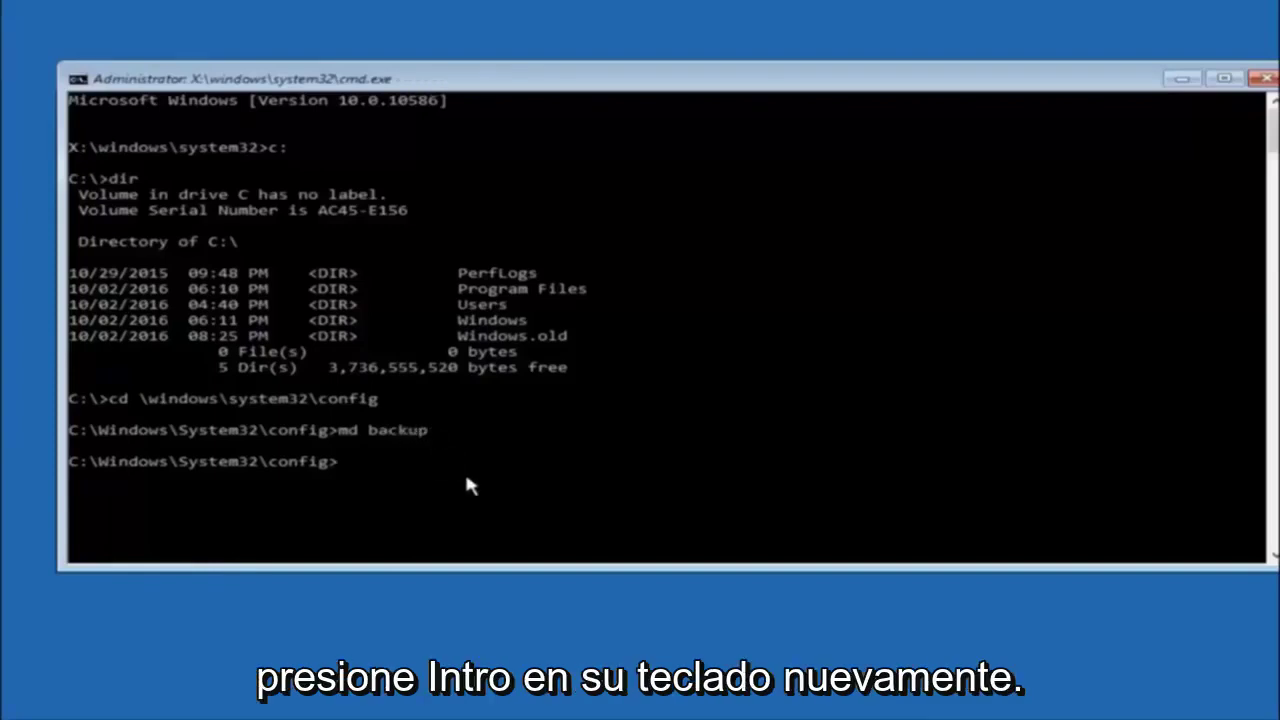
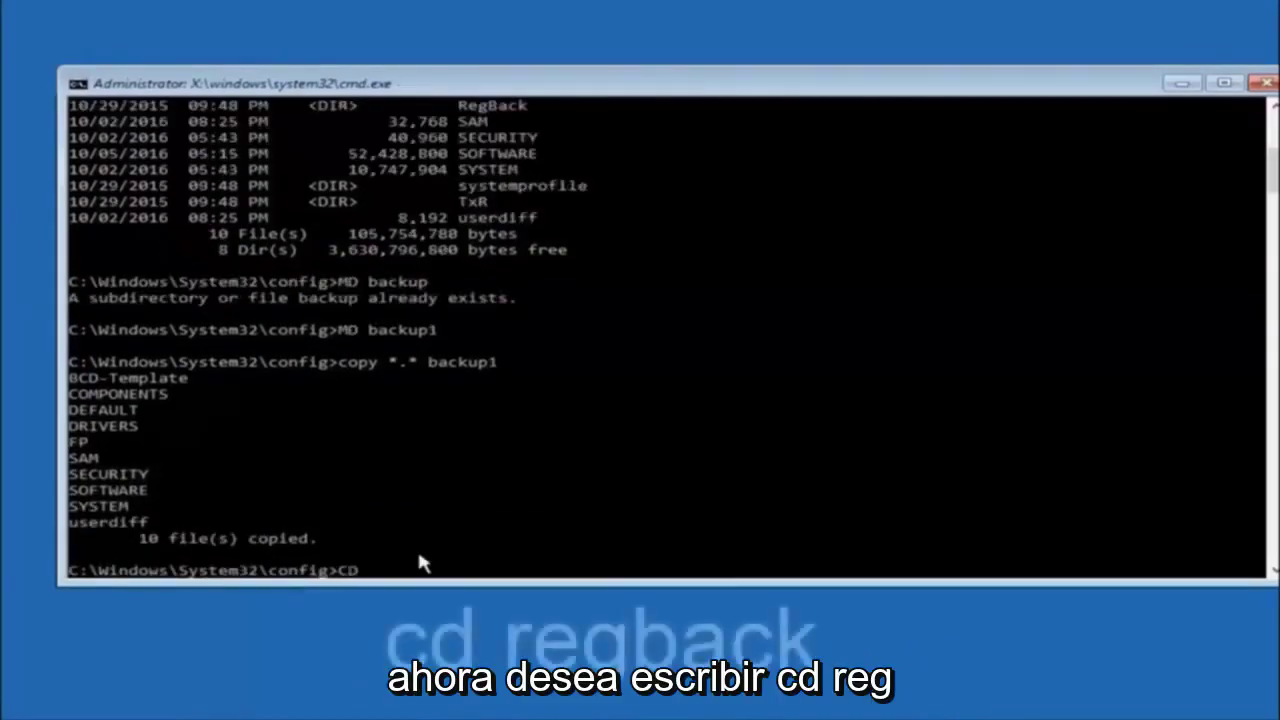
- Change to the RegBack directory inside config and list its files with dir
text(re)
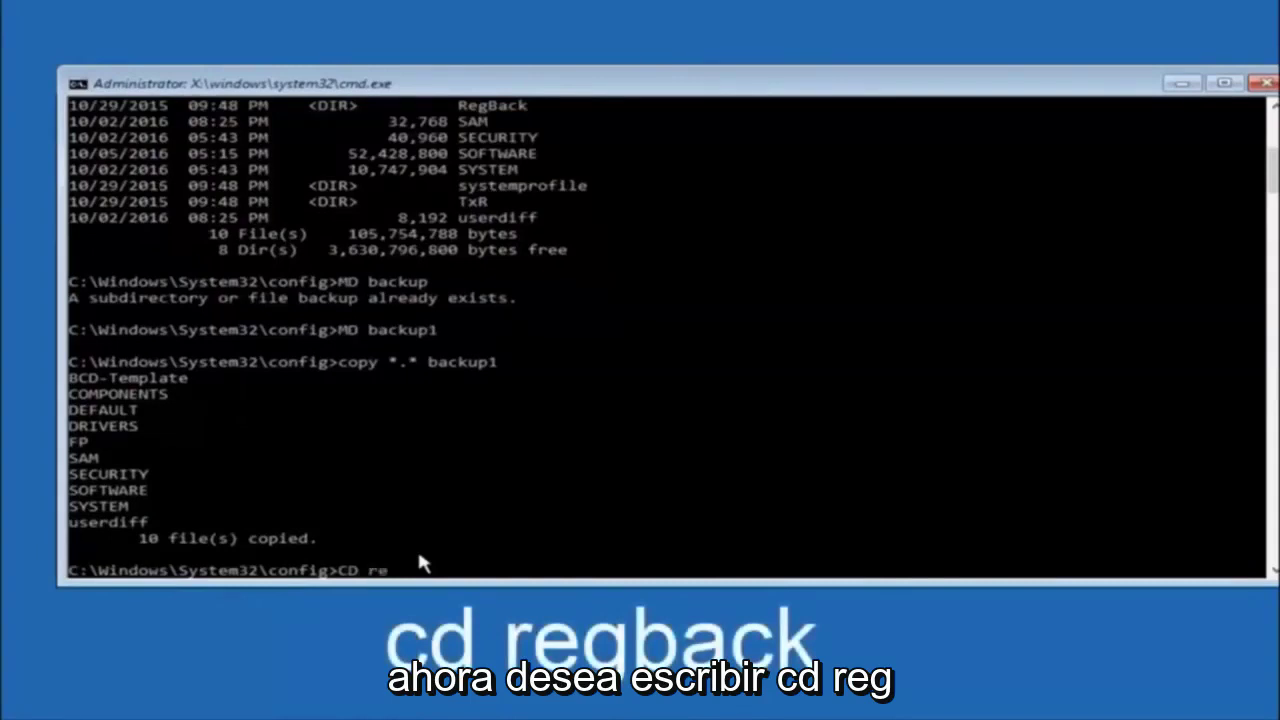
text(gback)
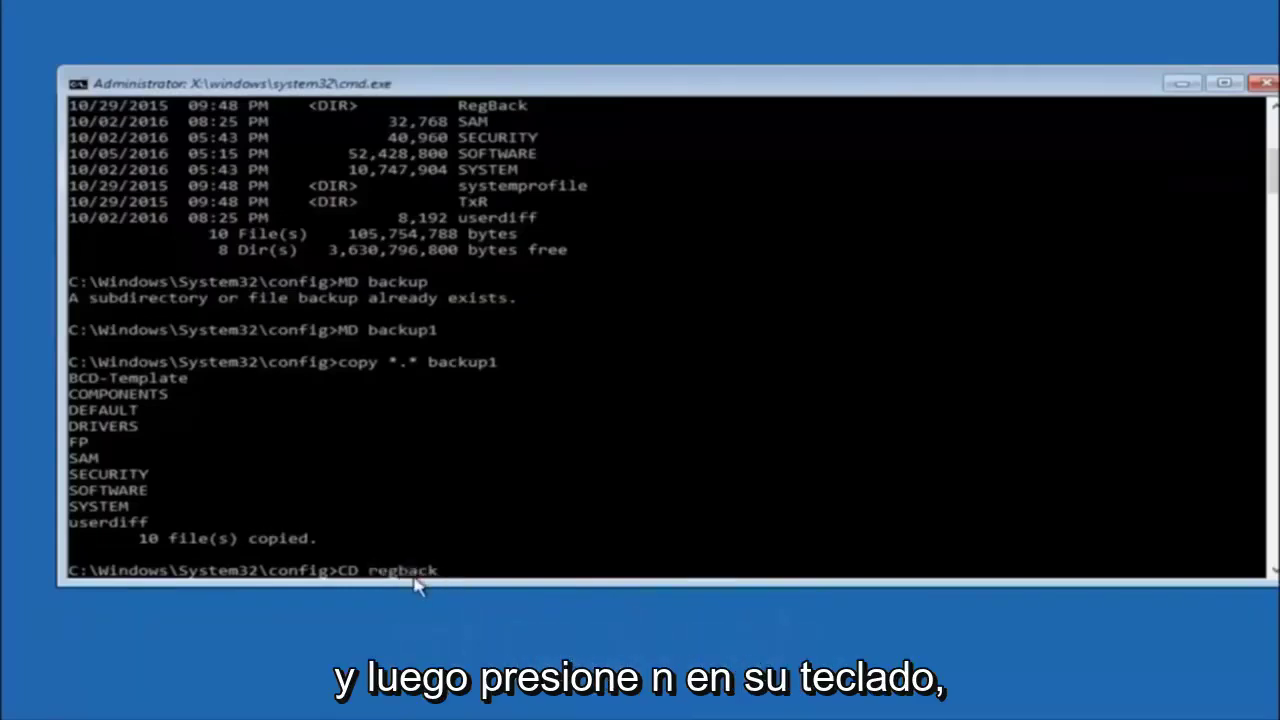
key(Return)
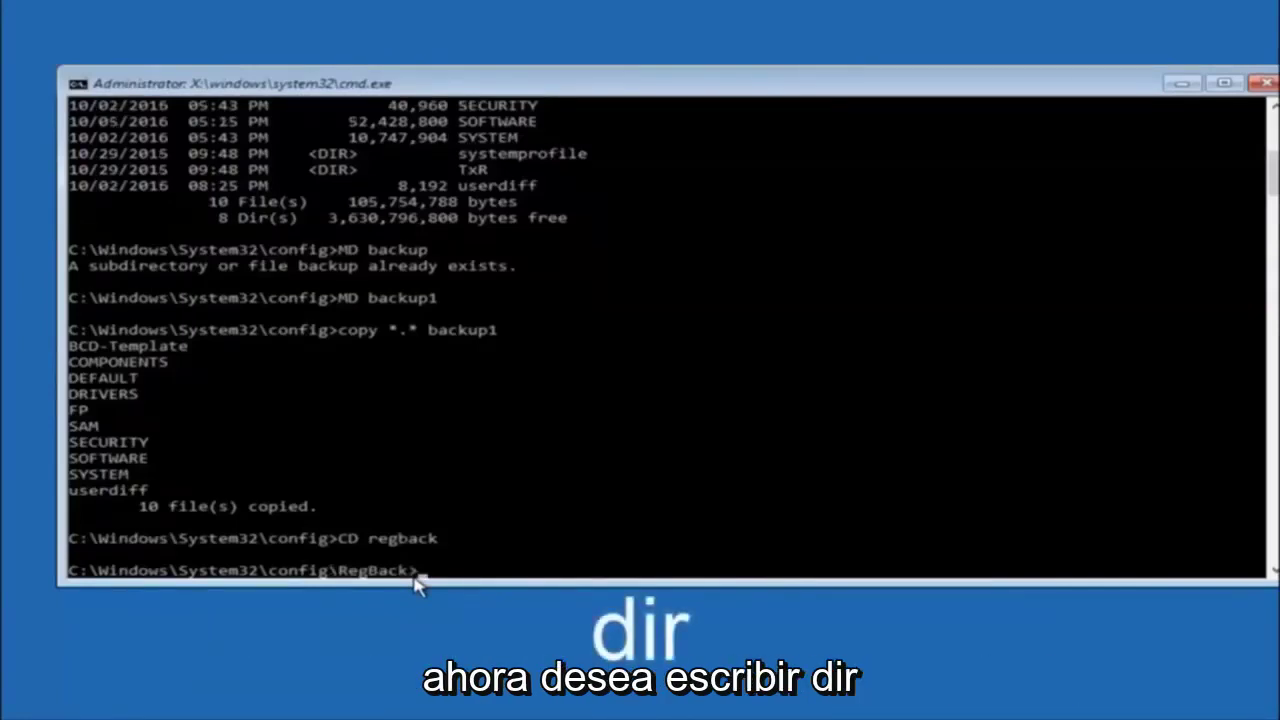
text(dir)
key(Return)
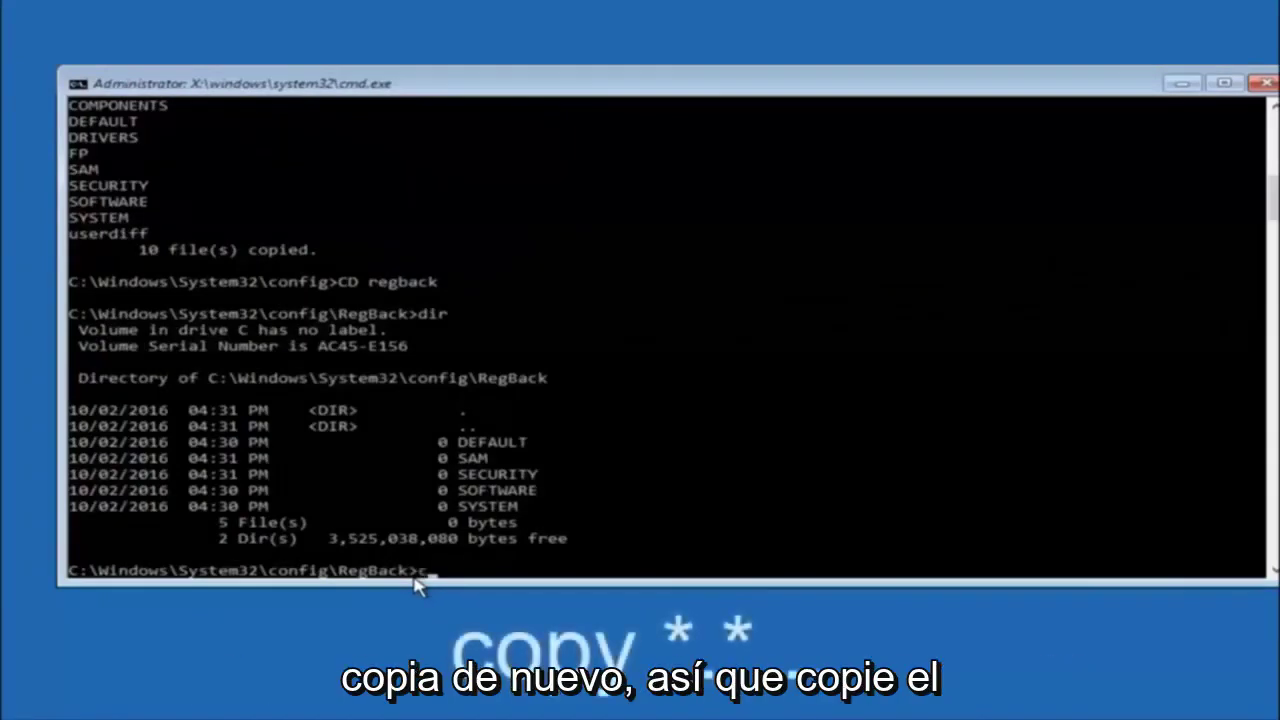
- Copy all RegBack files to the parent directory with copy *.* .., overwriting all existing files, and close the Command Prompt
text(copy *.* ..)
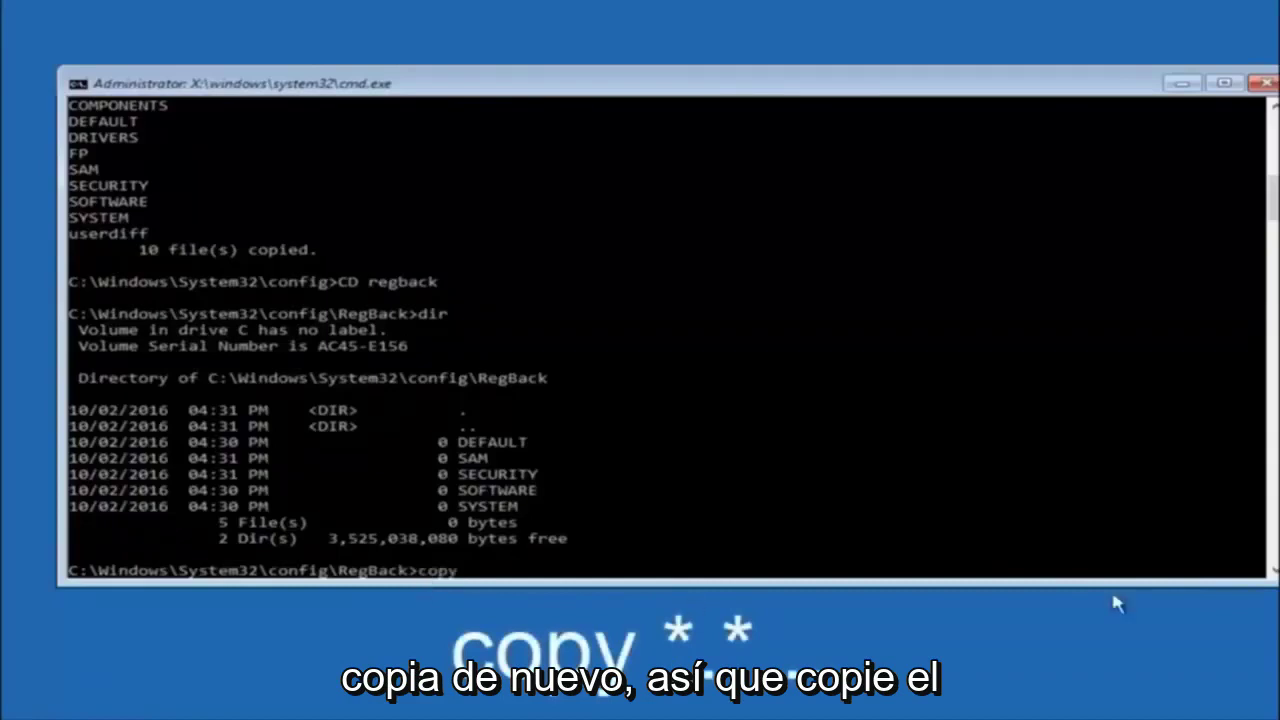
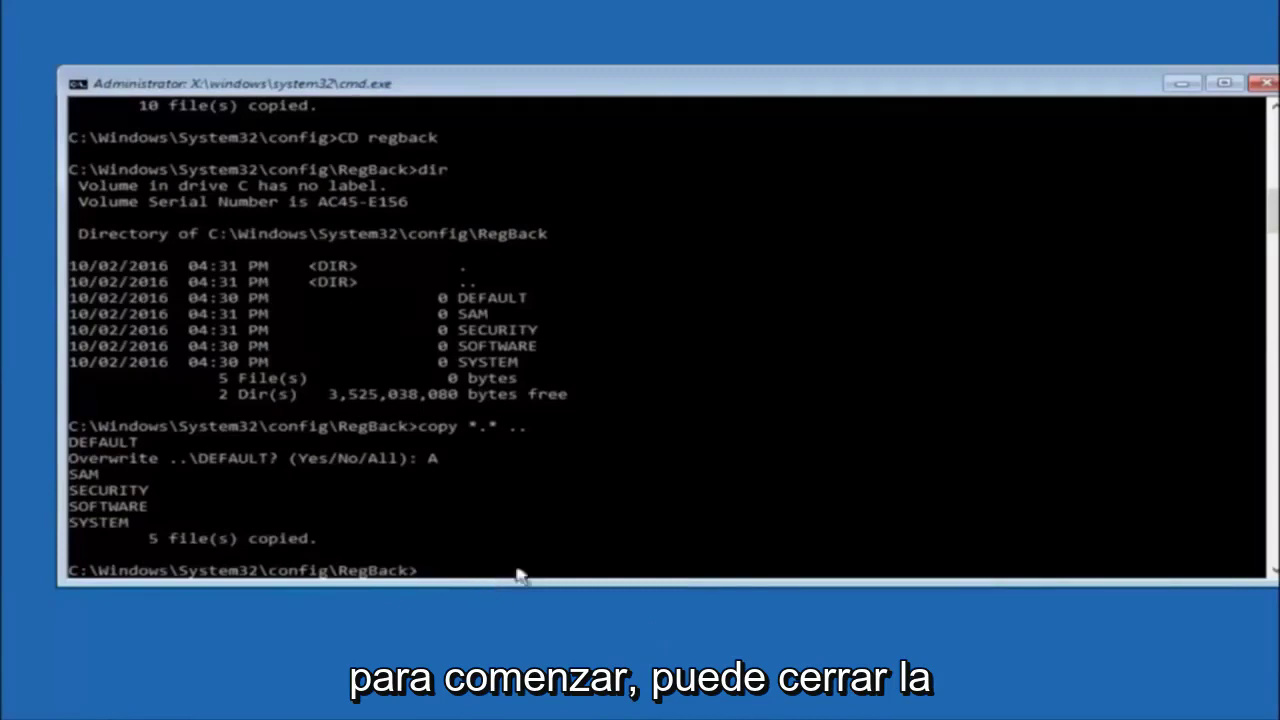
click(1265, 83)
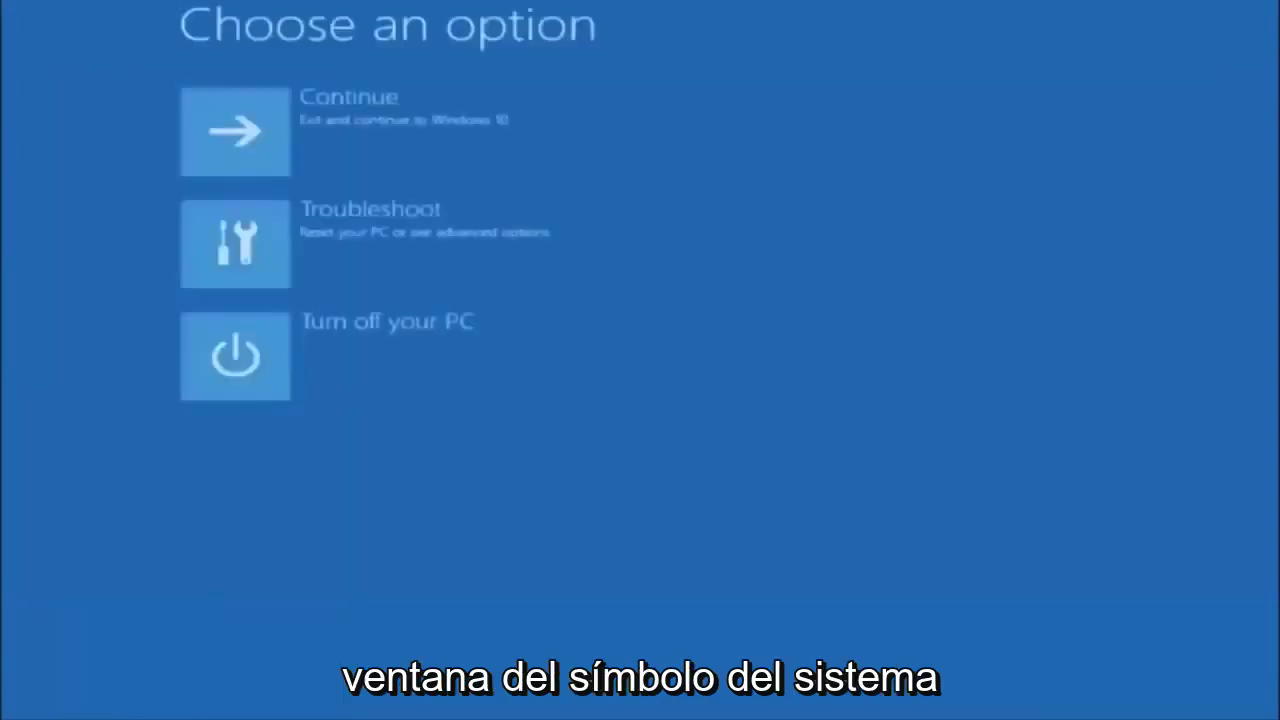